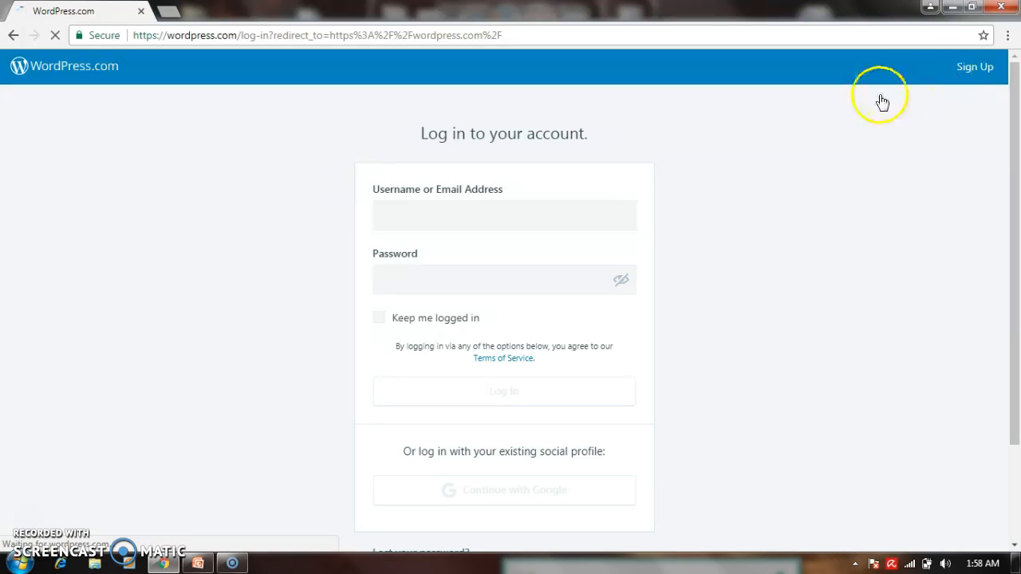
Leave the login form for the sign-up process and choose to start the new site with a website
{"action": "left_click", "coordinate": [465, 221]}
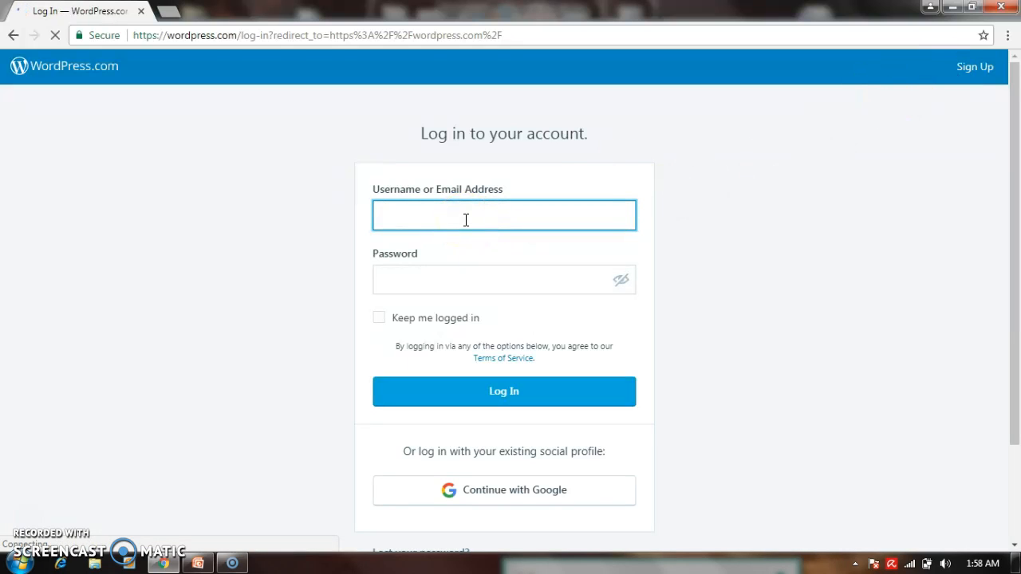
{"action": "left_click", "coordinate": [422, 284]}
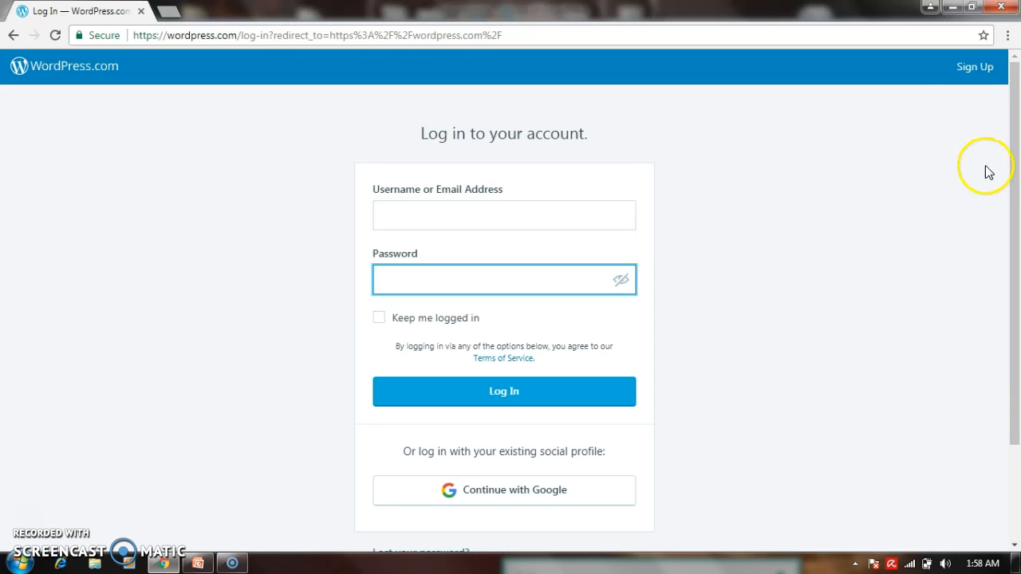
{"action": "left_click", "coordinate": [969, 69]}
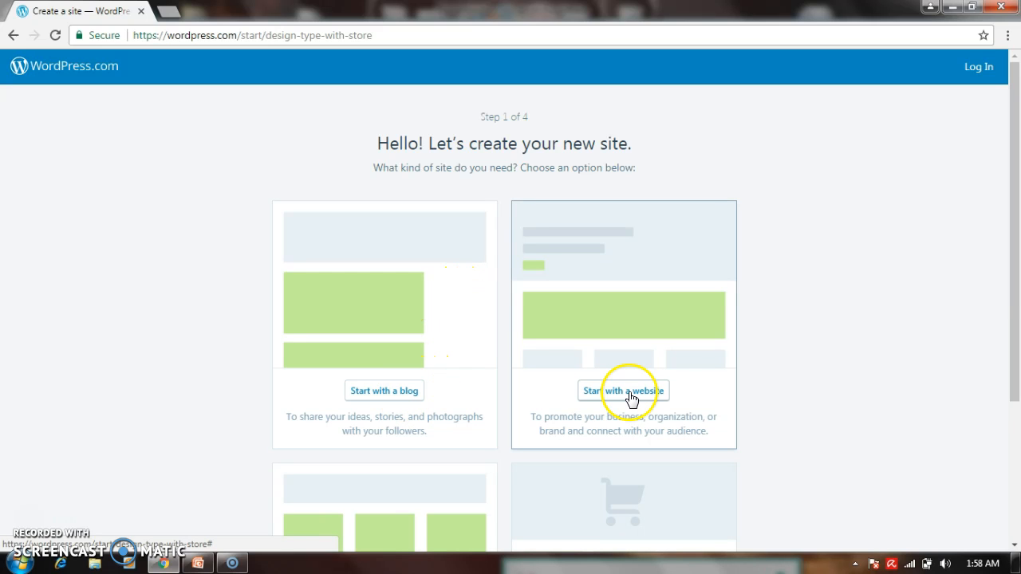
{"action": "left_click_drag", "start_coordinate": [1016, 279], "coordinate": [1017, 417]}
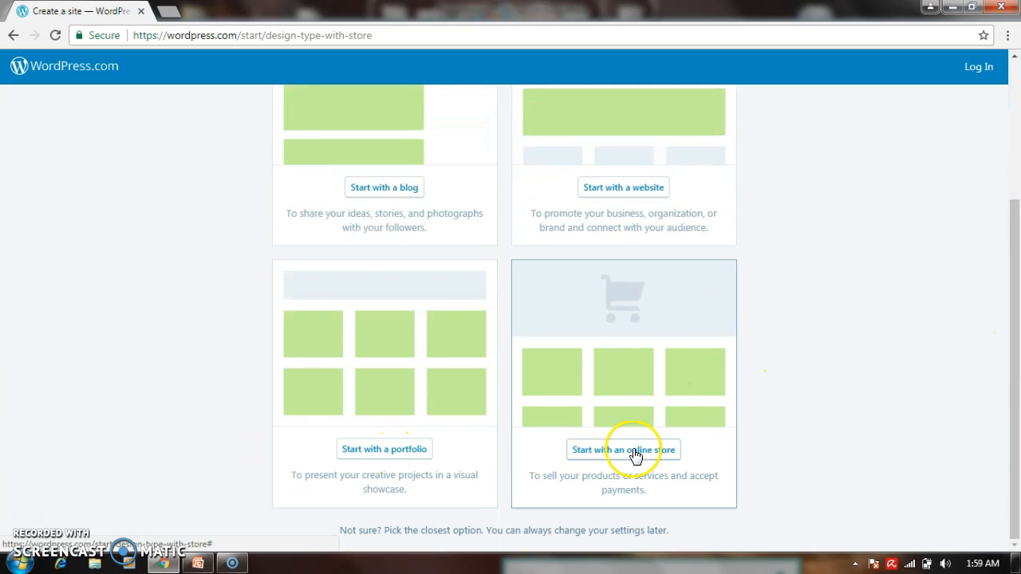
{"action": "left_click_drag", "start_coordinate": [1017, 409], "coordinate": [1006, 317]}
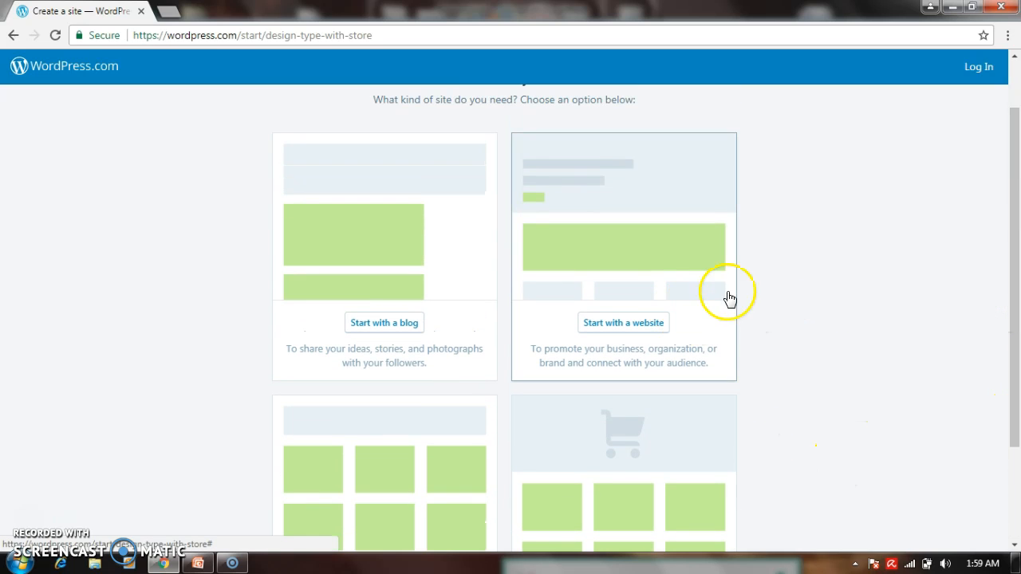
{"action": "left_click", "coordinate": [624, 323]}
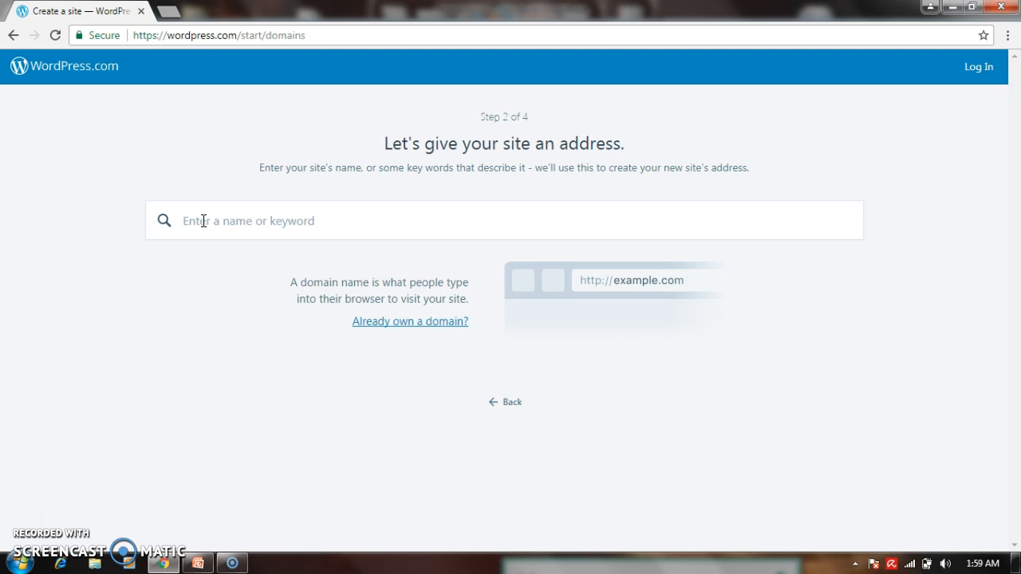
Search for the site address "rosfaculty" and select the free rosfaculty.wordpress.com domain
{"action": "type", "text": "ros"}
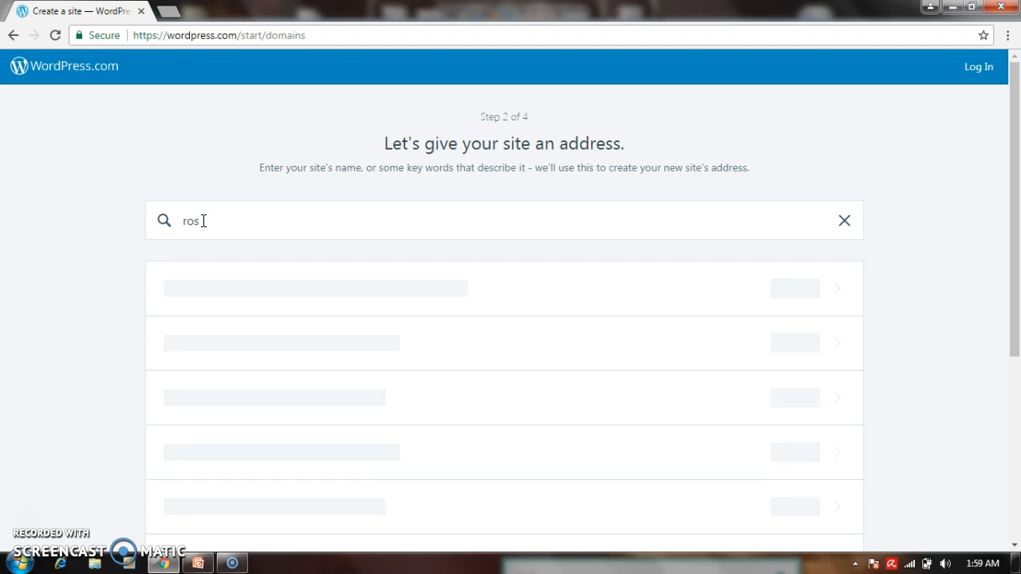
{"action": "type", "text": "faculty"}
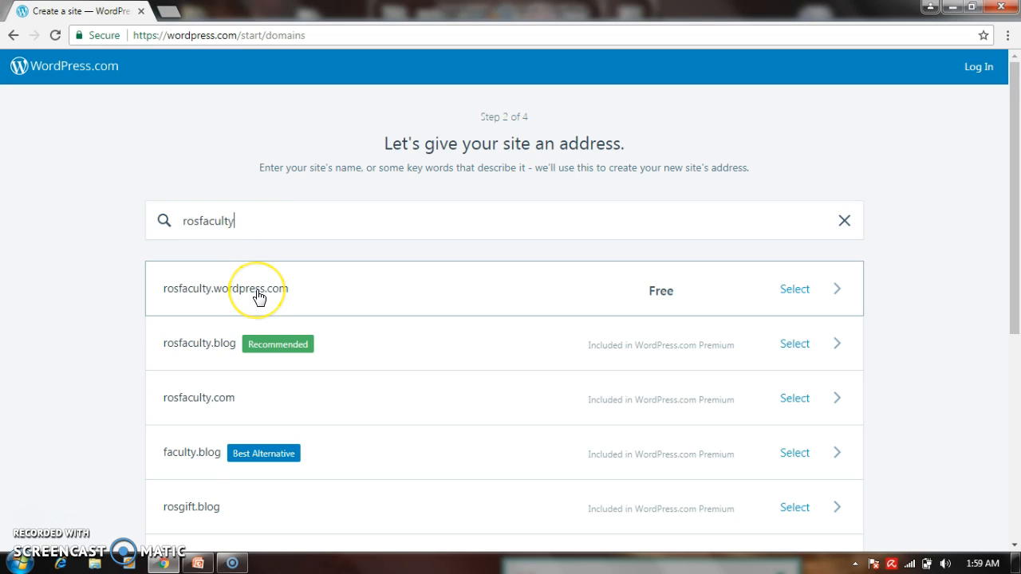
{"action": "left_click", "coordinate": [234, 297]}
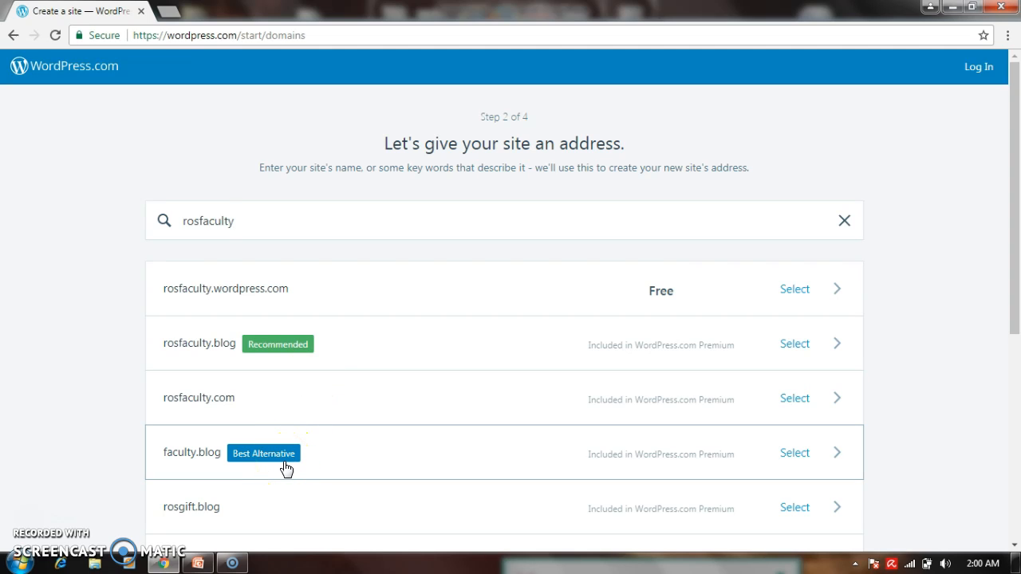
{"action": "left_click", "coordinate": [267, 220]}
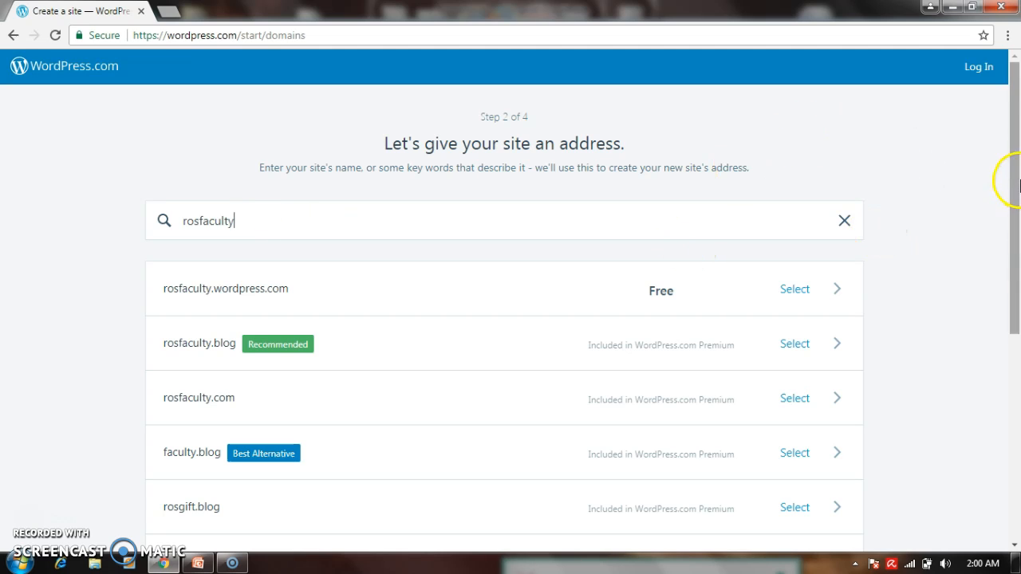
{"action": "left_click", "coordinate": [808, 293]}
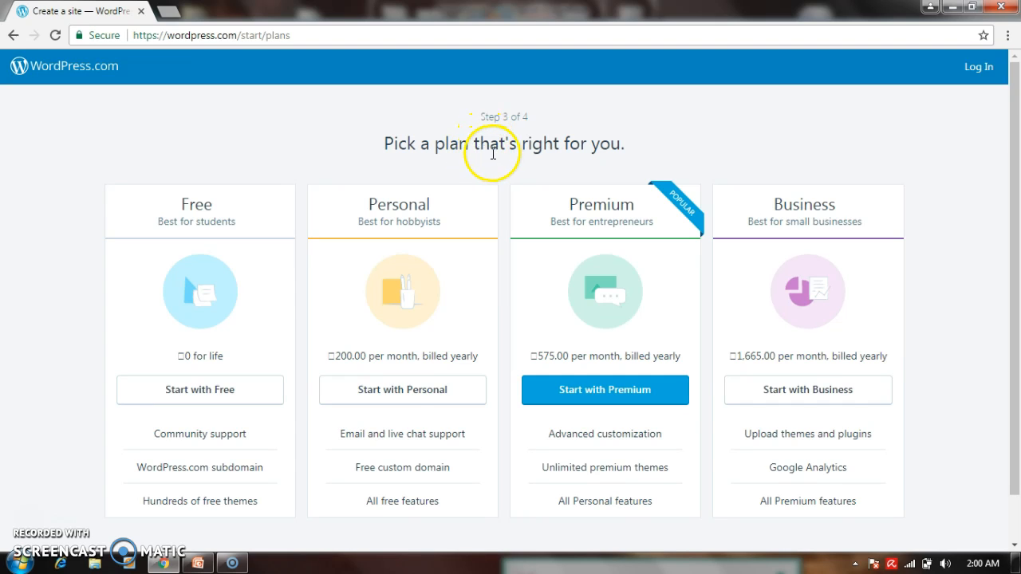
Choose the Free plan and go through the email and password fields of the account creation form
{"action": "left_click_drag", "start_coordinate": [1015, 207], "coordinate": [1011, 279]}
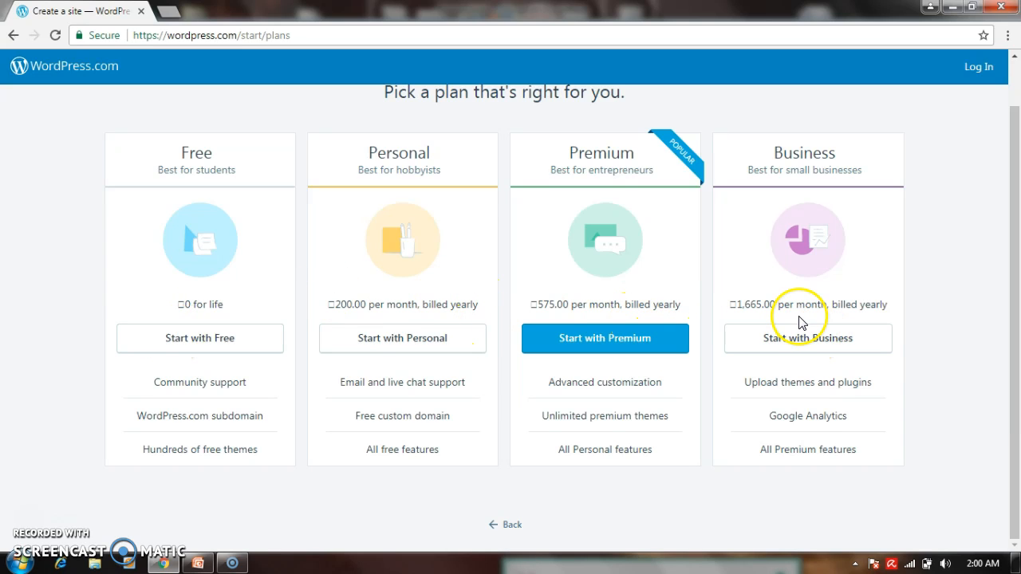
{"action": "left_click", "coordinate": [178, 343]}
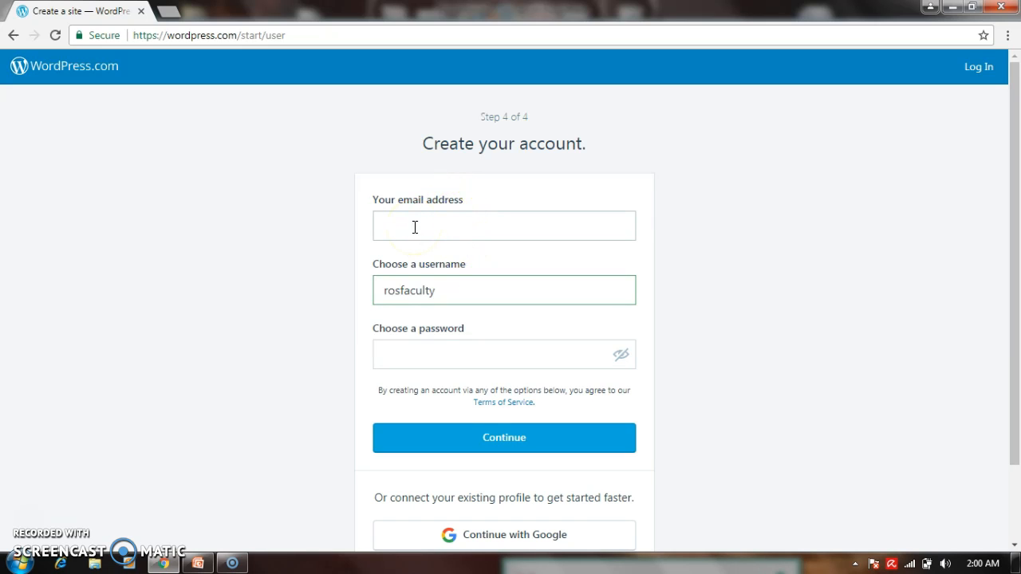
{"action": "left_click", "coordinate": [415, 227]}
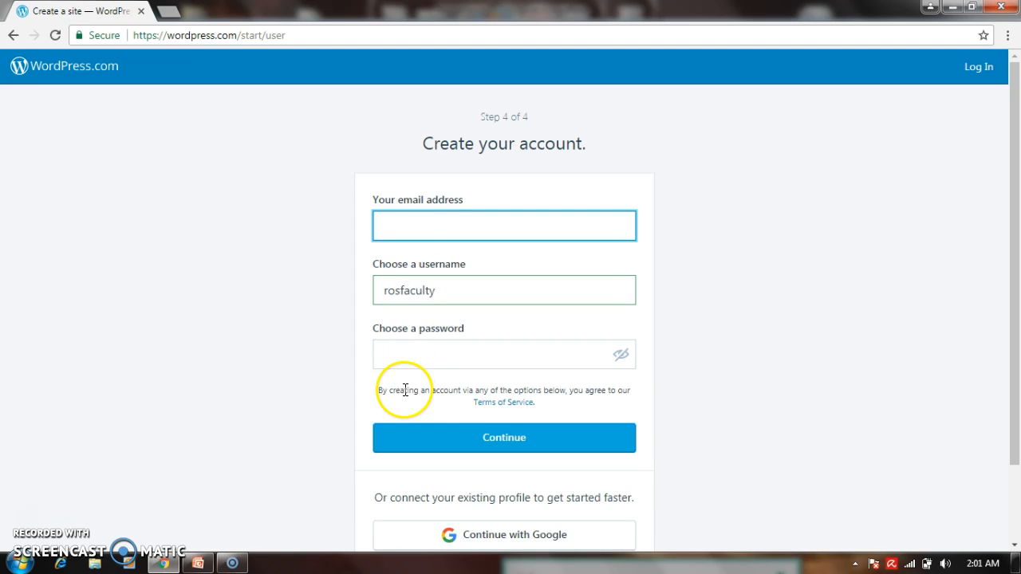
{"action": "left_click", "coordinate": [410, 345]}
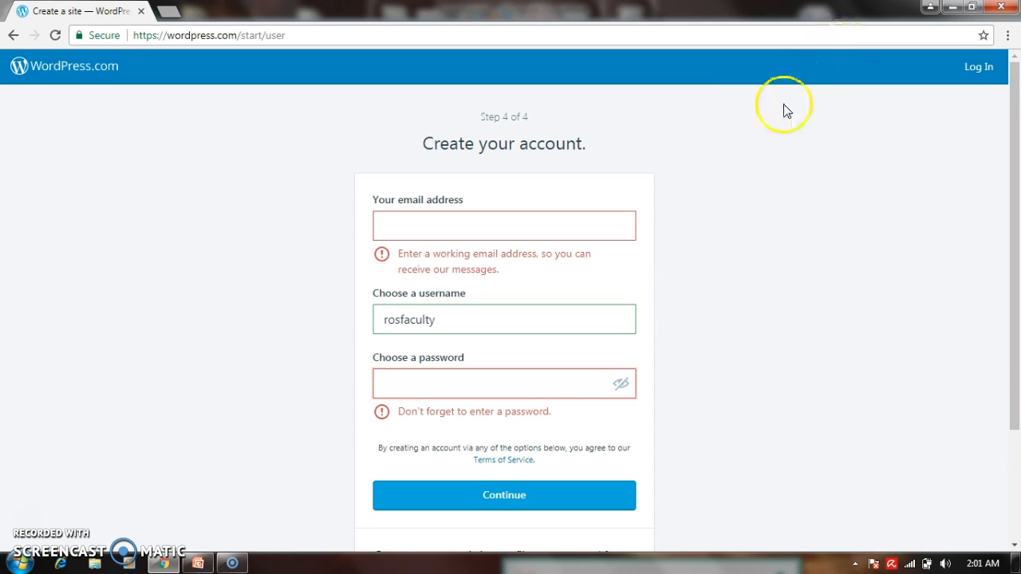
Log in to the existing account with the account's email address and password
{"action": "left_click", "coordinate": [970, 78]}
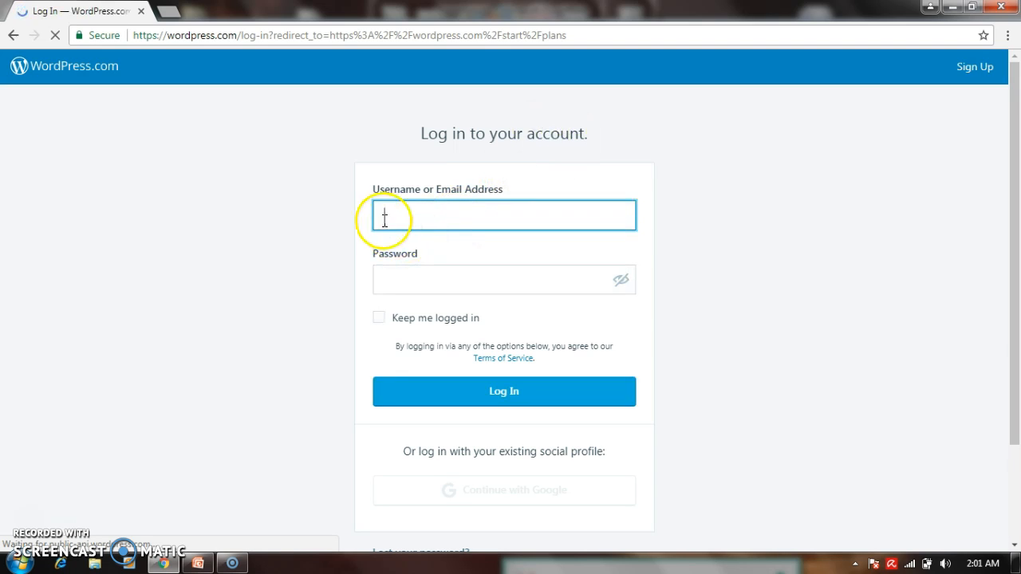
{"action": "left_click", "coordinate": [397, 214]}
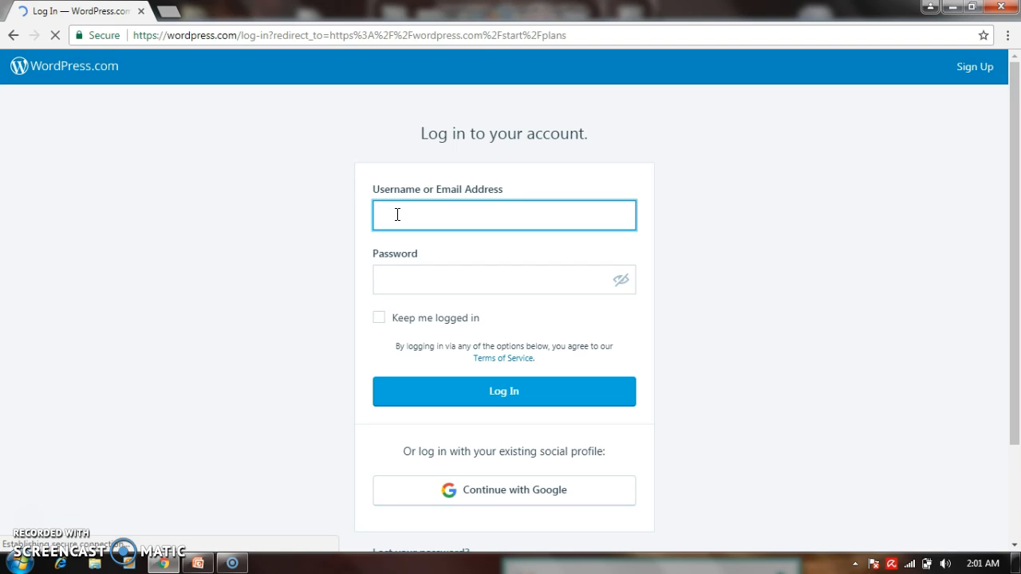
{"action": "type", "text": "ros"}
{"action": "left_click", "coordinate": [403, 216]}
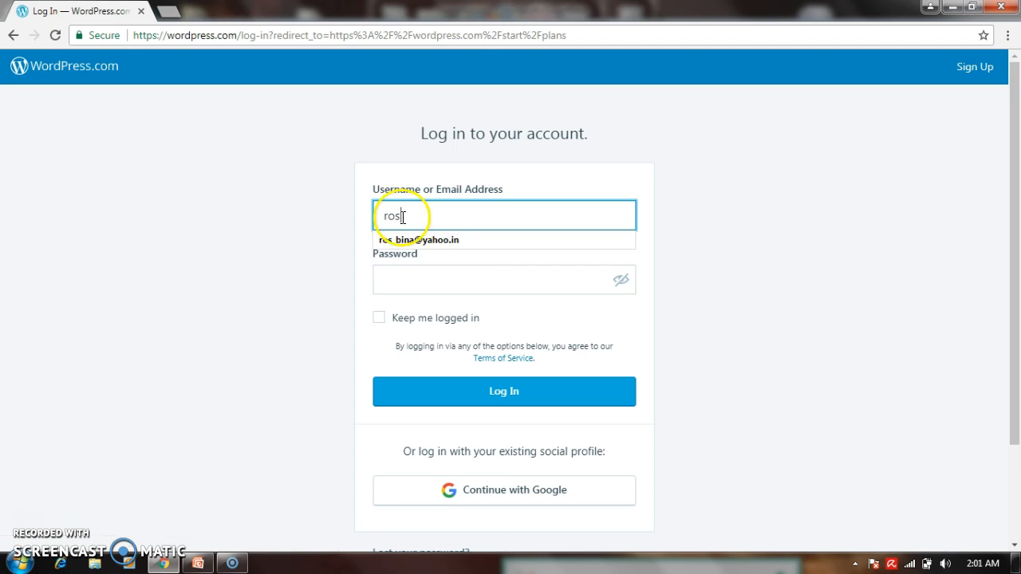
{"action": "left_click", "coordinate": [449, 241]}
{"action": "left_click", "coordinate": [420, 280]}
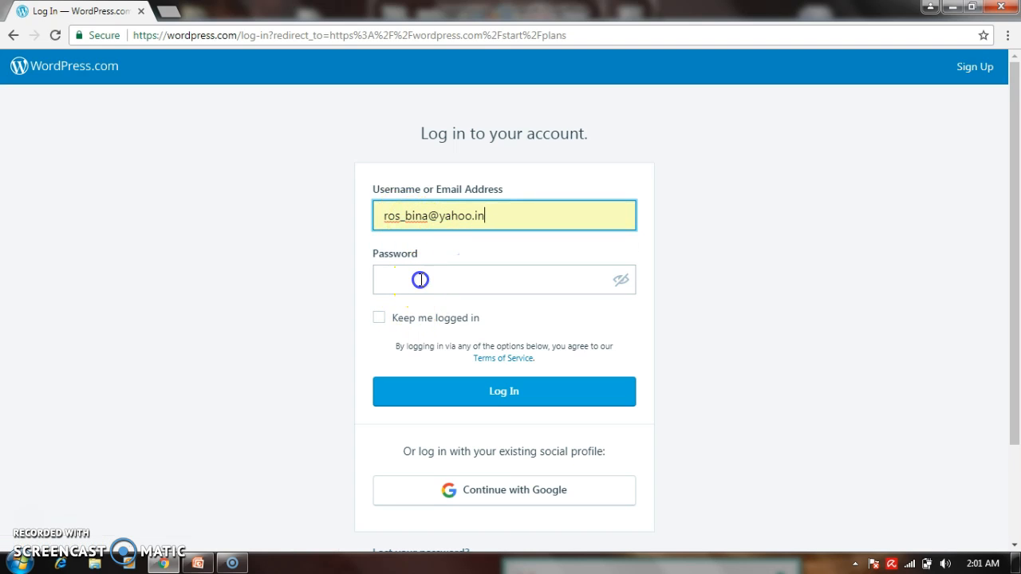
{"action": "type", "text": "****"}
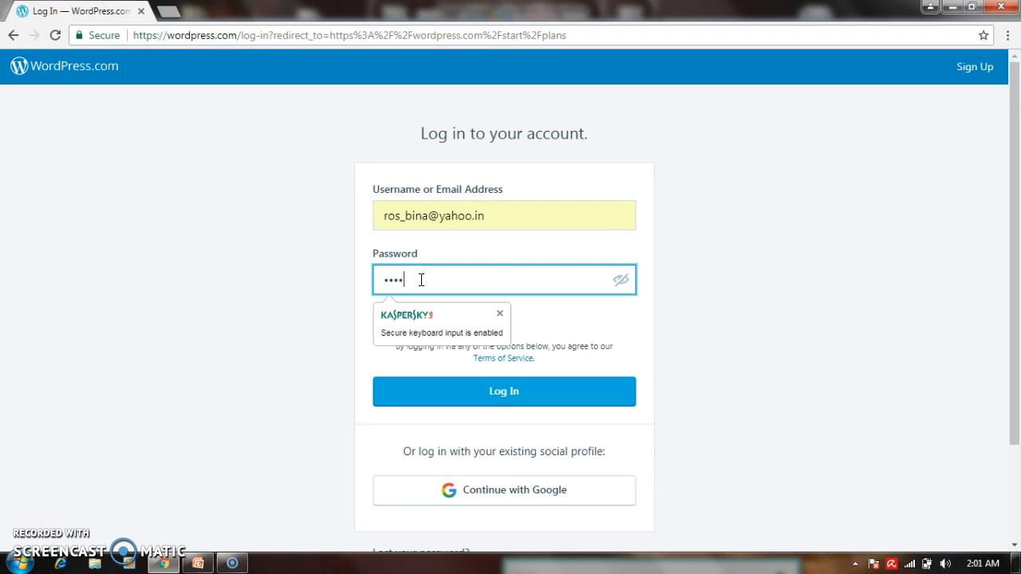
{"action": "type", "text": "*******"}
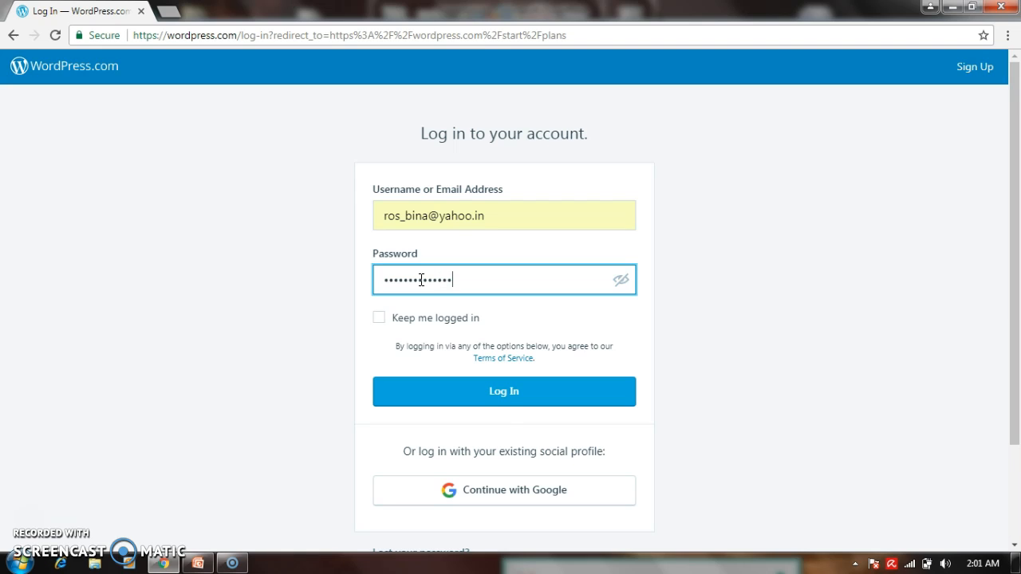
{"action": "left_click", "coordinate": [494, 401]}
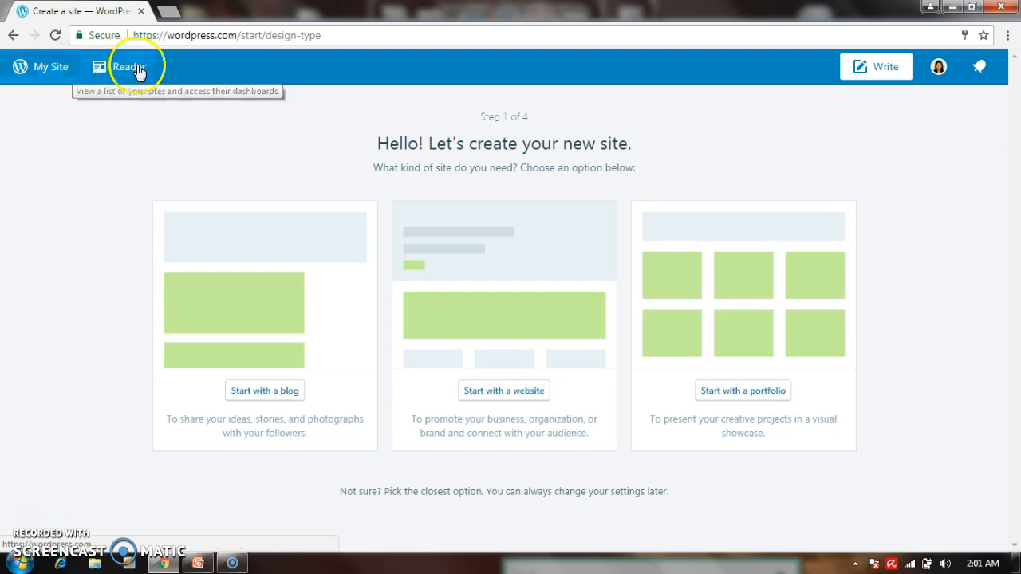
Open the existing site's dashboard and preview the site, checking the available device views and its home page before closing the preview
{"action": "left_click", "coordinate": [49, 69]}
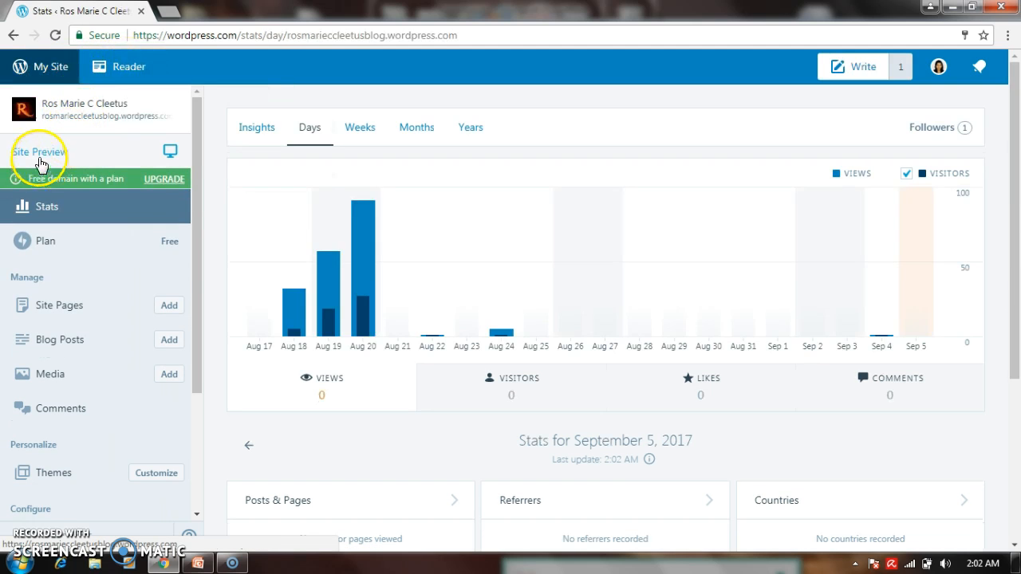
{"action": "left_click", "coordinate": [54, 156]}
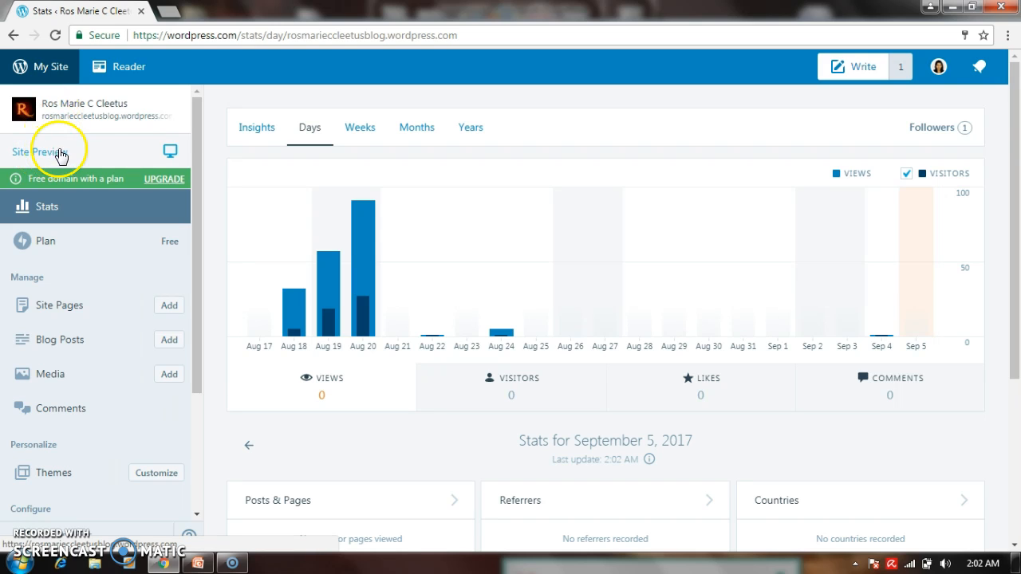
{"action": "left_click", "coordinate": [168, 152]}
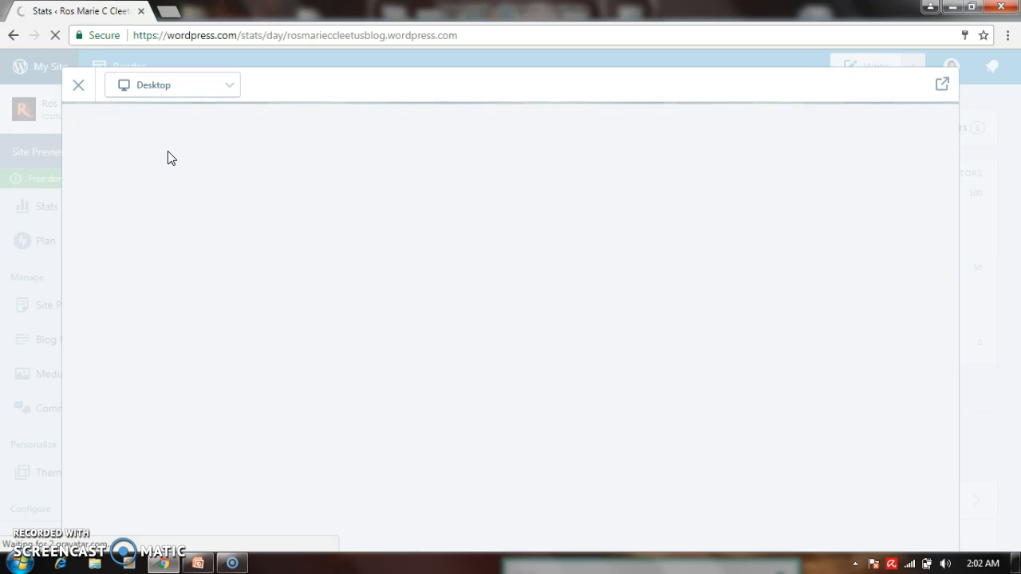
{"action": "left_click", "coordinate": [231, 86]}
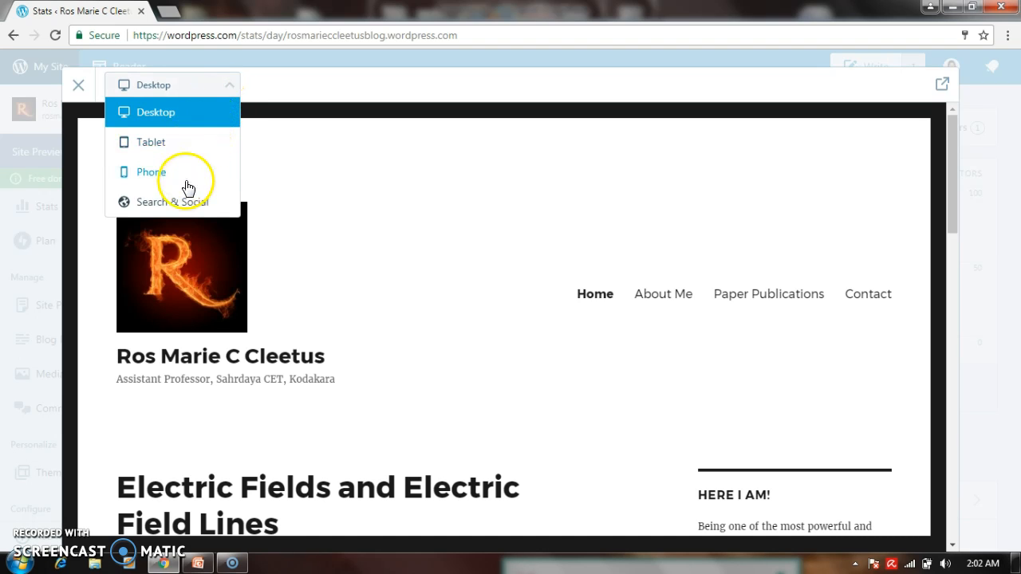
{"action": "left_click", "coordinate": [377, 144]}
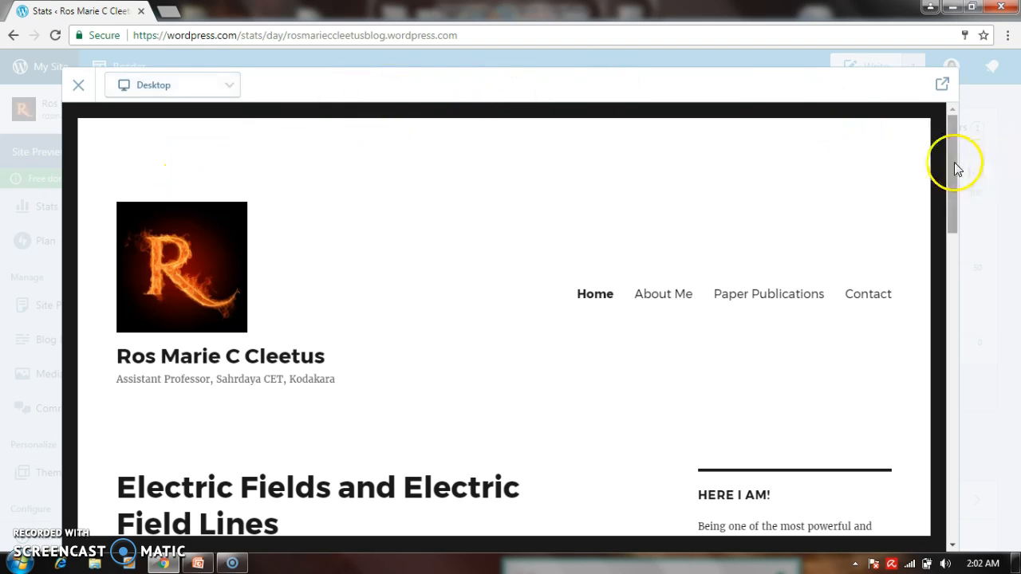
{"action": "left_click_drag", "start_coordinate": [957, 167], "coordinate": [967, 234]}
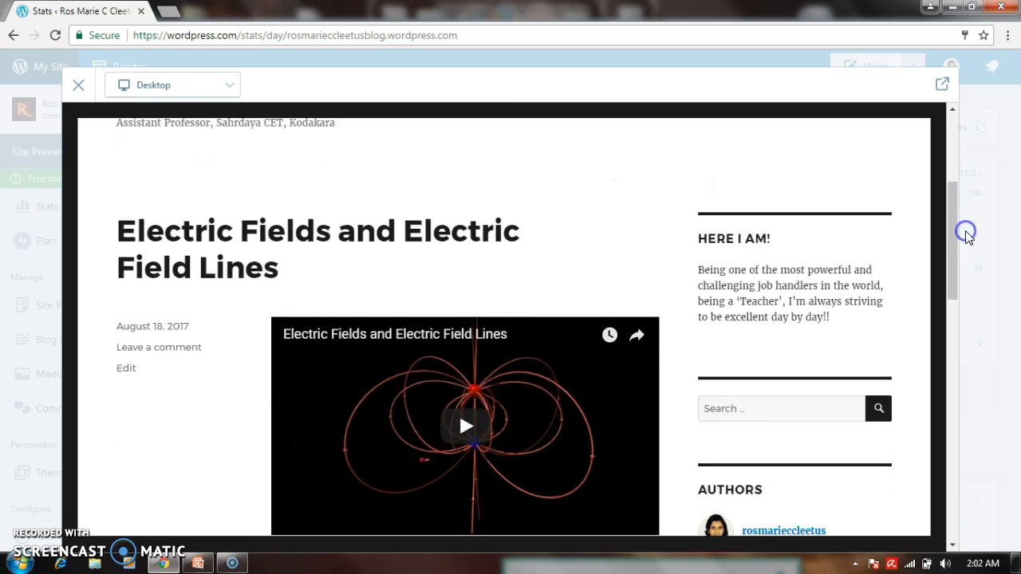
{"action": "left_click", "coordinate": [966, 233]}
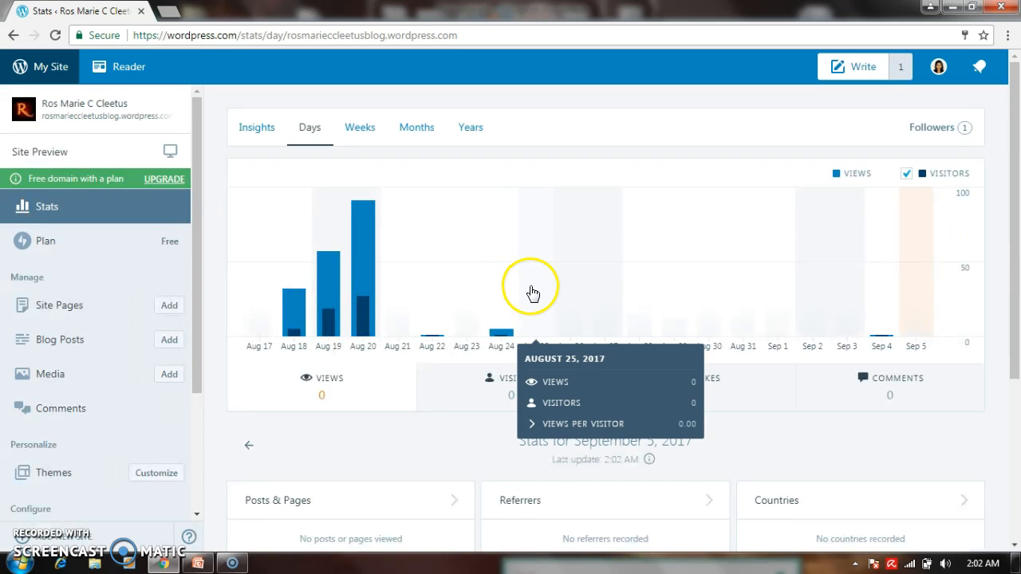
Reopen the site preview and visit its About Me, Paper Publications and Contact pages
{"action": "left_click", "coordinate": [171, 150]}
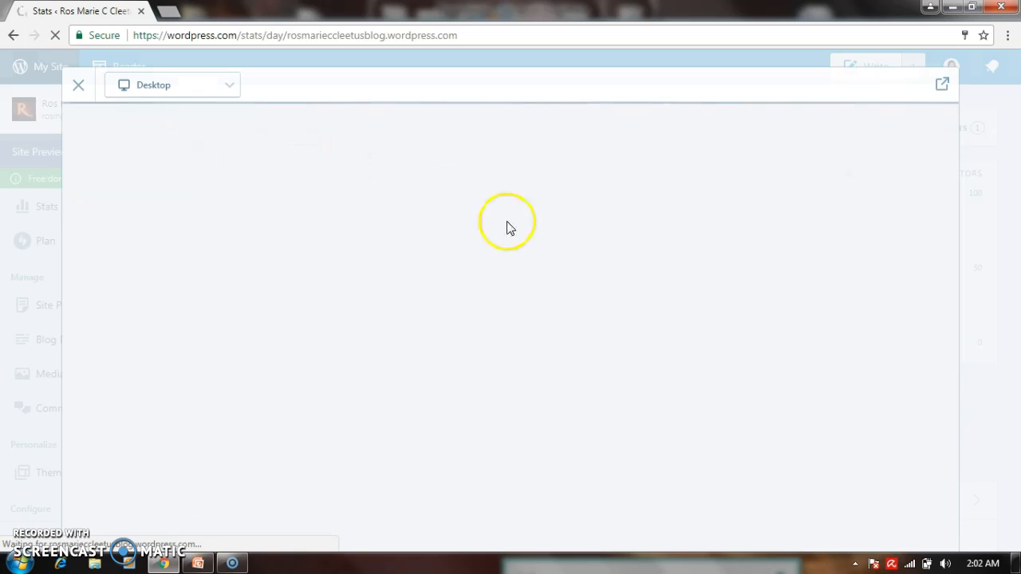
{"action": "left_click_drag", "start_coordinate": [955, 171], "coordinate": [957, 183]}
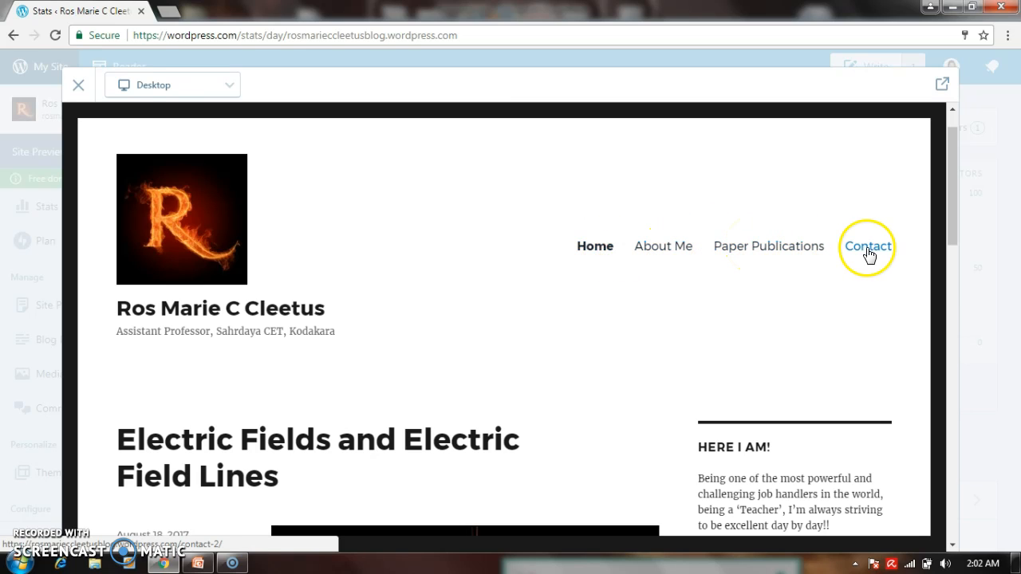
{"action": "left_click_drag", "start_coordinate": [952, 221], "coordinate": [971, 208]}
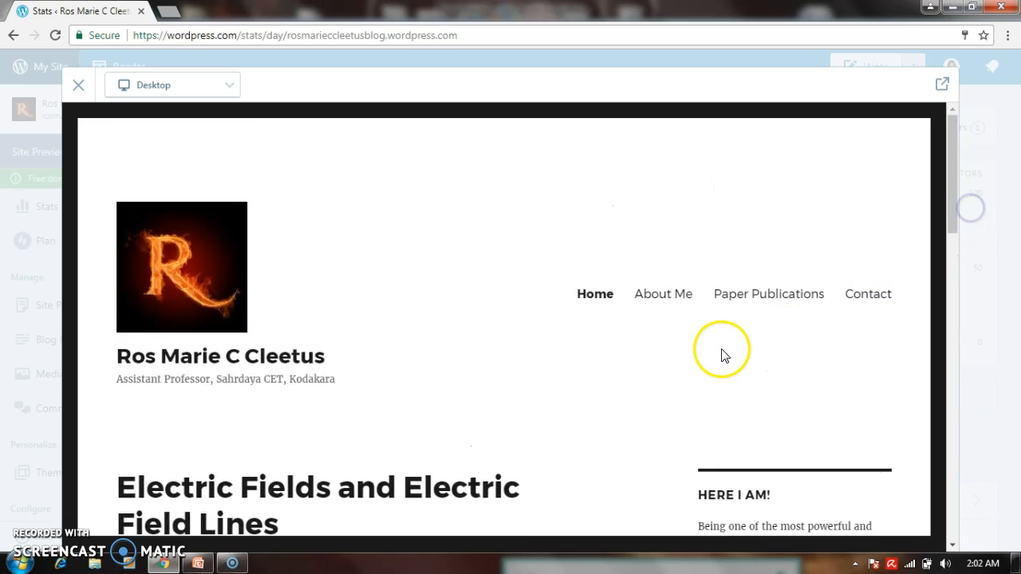
{"action": "left_click", "coordinate": [678, 296]}
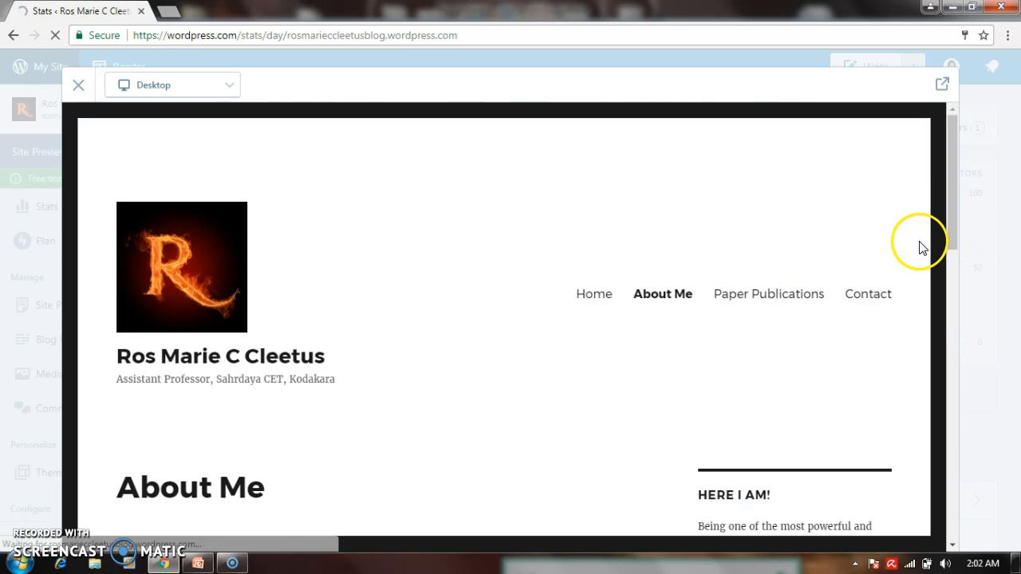
{"action": "mouse_move", "coordinate": [953, 204]}
{"action": "left_mouse_down"}
{"action": "mouse_move", "coordinate": [964, 410]}
{"action": "mouse_move", "coordinate": [954, 213]}
{"action": "left_mouse_up"}
{"action": "left_click", "coordinate": [771, 265]}
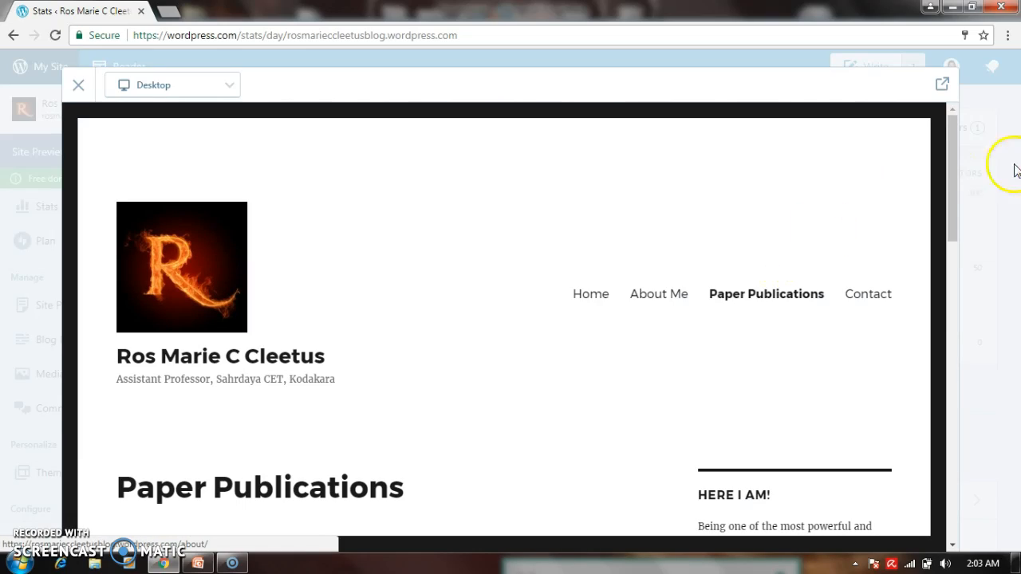
{"action": "mouse_move", "coordinate": [952, 197]}
{"action": "left_mouse_down"}
{"action": "mouse_move", "coordinate": [962, 380]}
{"action": "mouse_move", "coordinate": [971, 205]}
{"action": "left_mouse_up"}
{"action": "left_click", "coordinate": [872, 245]}
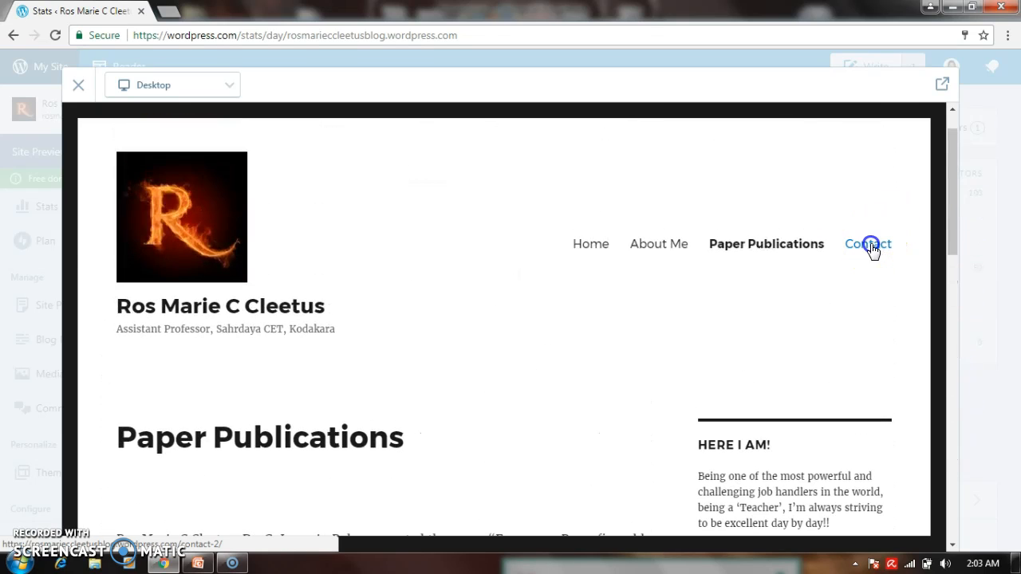
Look through the Contact page down to its recent posts section and close the site preview
{"action": "left_click_drag", "start_coordinate": [956, 224], "coordinate": [958, 341]}
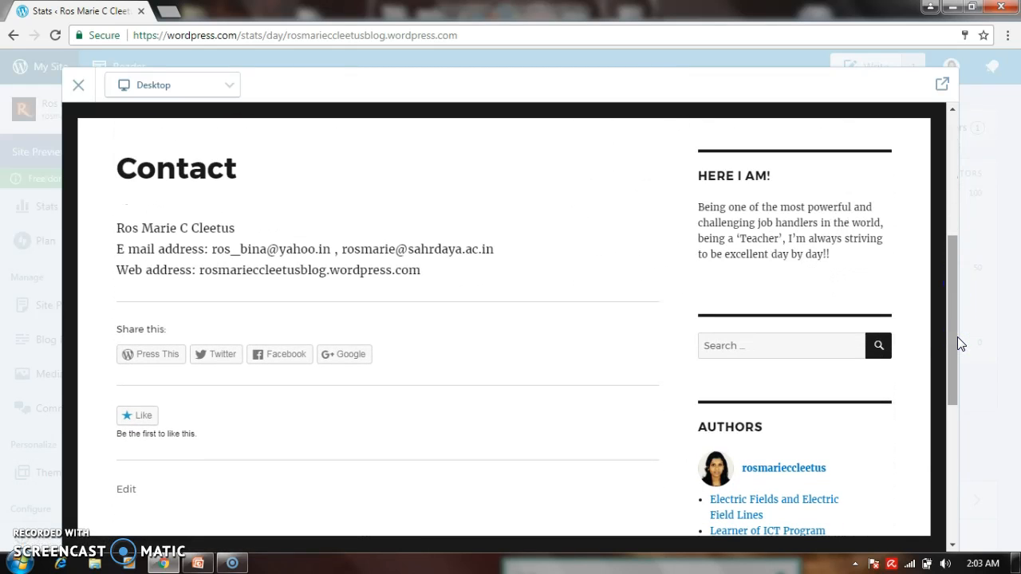
{"action": "left_click_drag", "start_coordinate": [953, 336], "coordinate": [954, 397]}
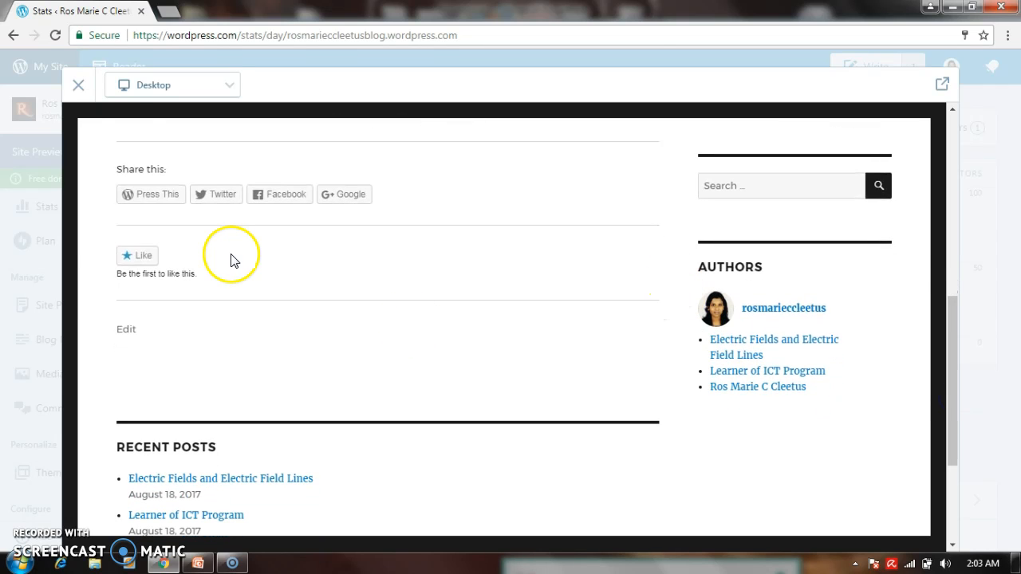
{"action": "left_click", "coordinate": [23, 424]}
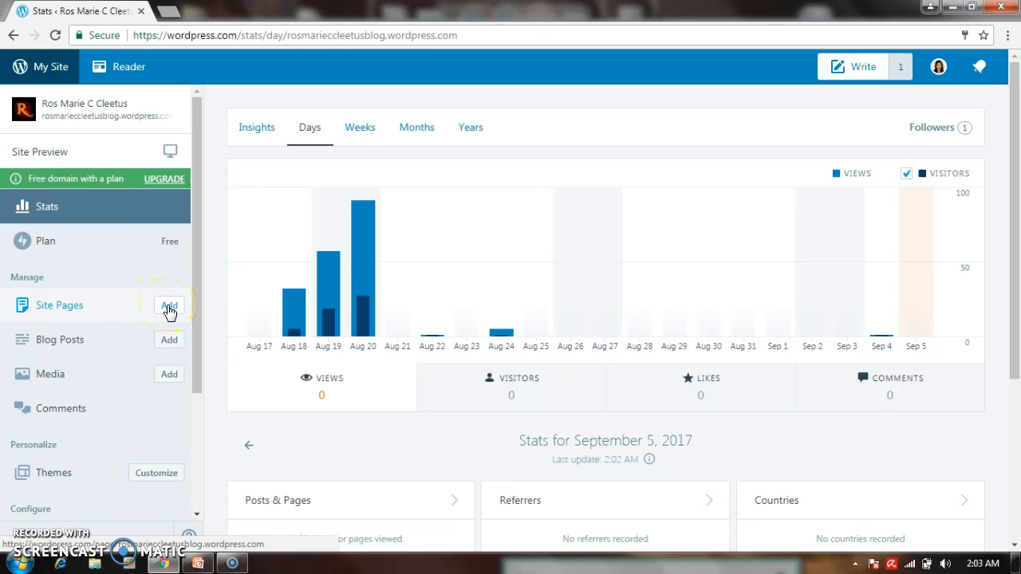
Open the About Me page from the site's published pages for editing, without restoring its more recent saved revision
{"action": "left_click", "coordinate": [100, 315]}
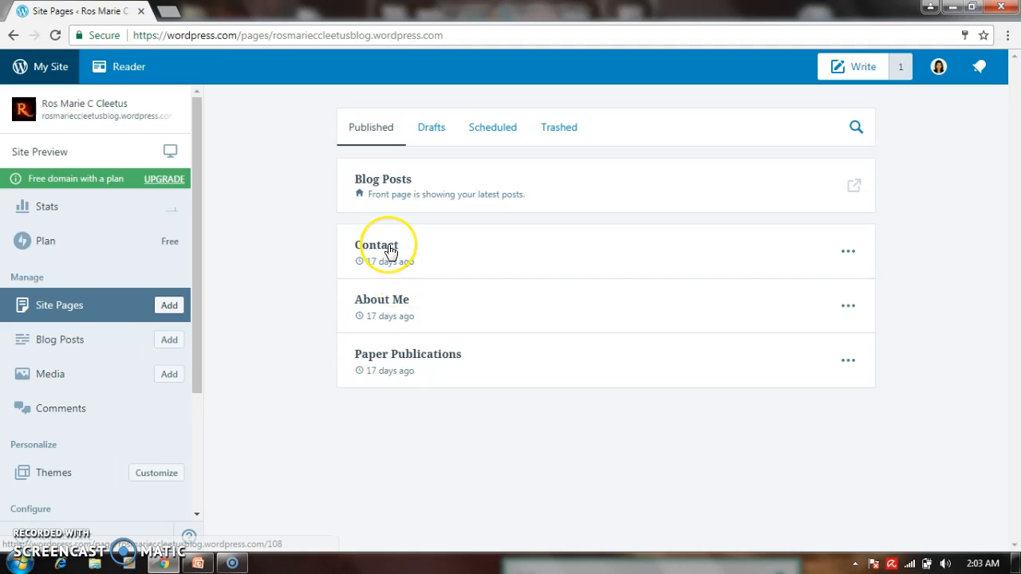
{"action": "left_click", "coordinate": [388, 307]}
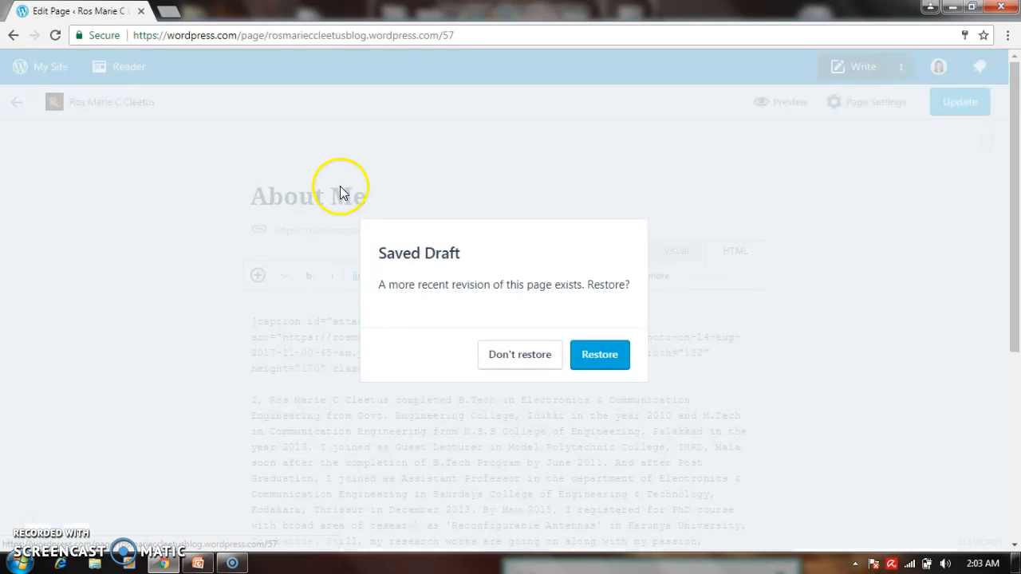
{"action": "left_click", "coordinate": [523, 359]}
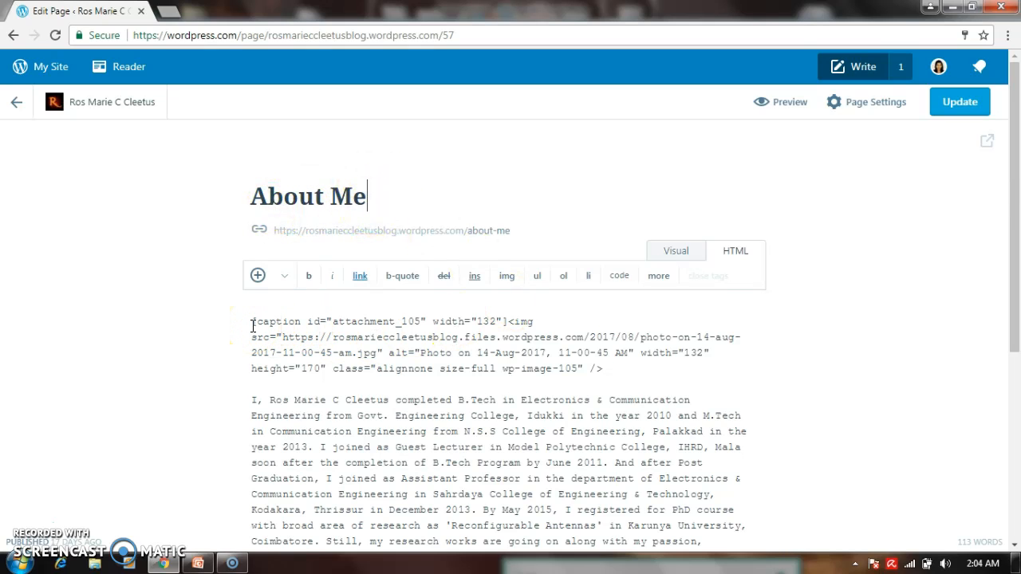
Check the media available for insertion and the About Me page's content, leaving both unchanged, and return to the published pages list
{"action": "left_click", "coordinate": [258, 277]}
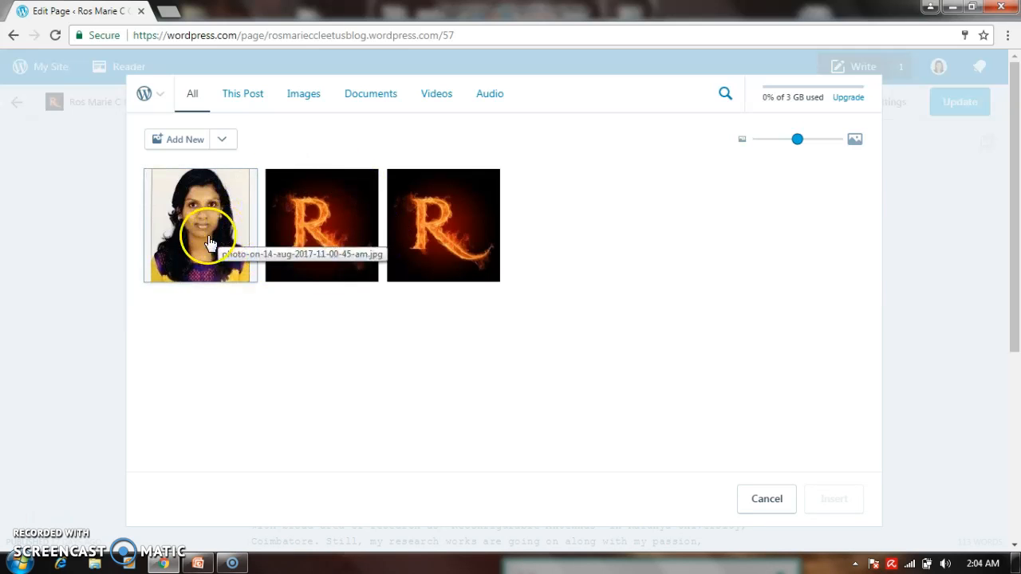
{"action": "left_click", "coordinate": [764, 505]}
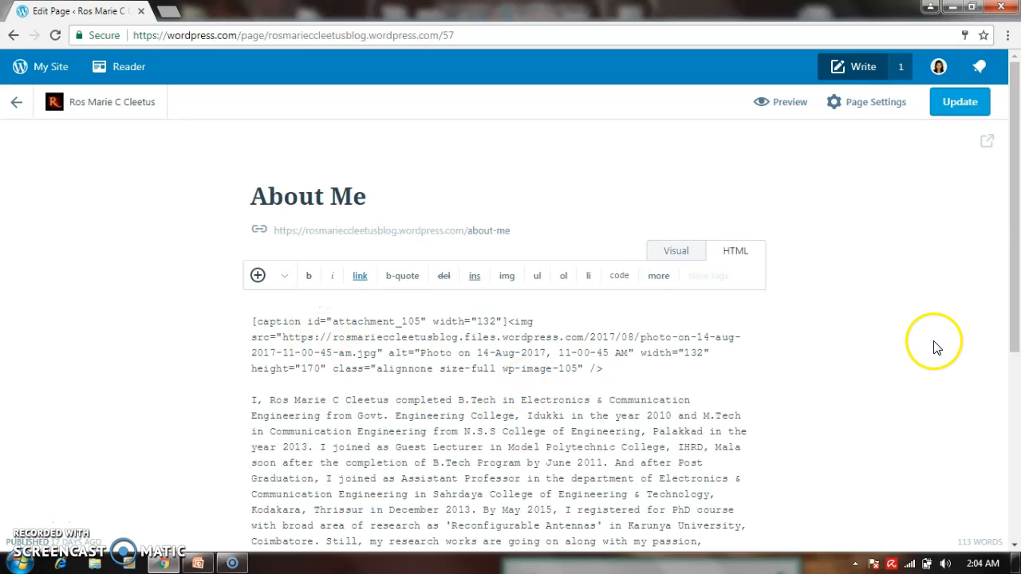
{"action": "left_click_drag", "start_coordinate": [1015, 247], "coordinate": [1014, 363]}
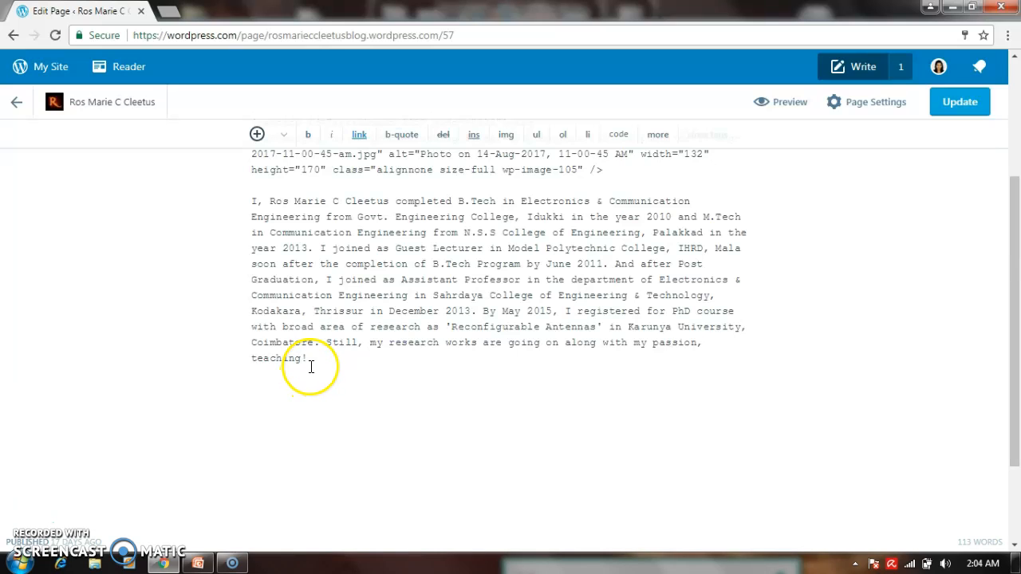
{"action": "left_click_drag", "start_coordinate": [1018, 303], "coordinate": [1018, 188]}
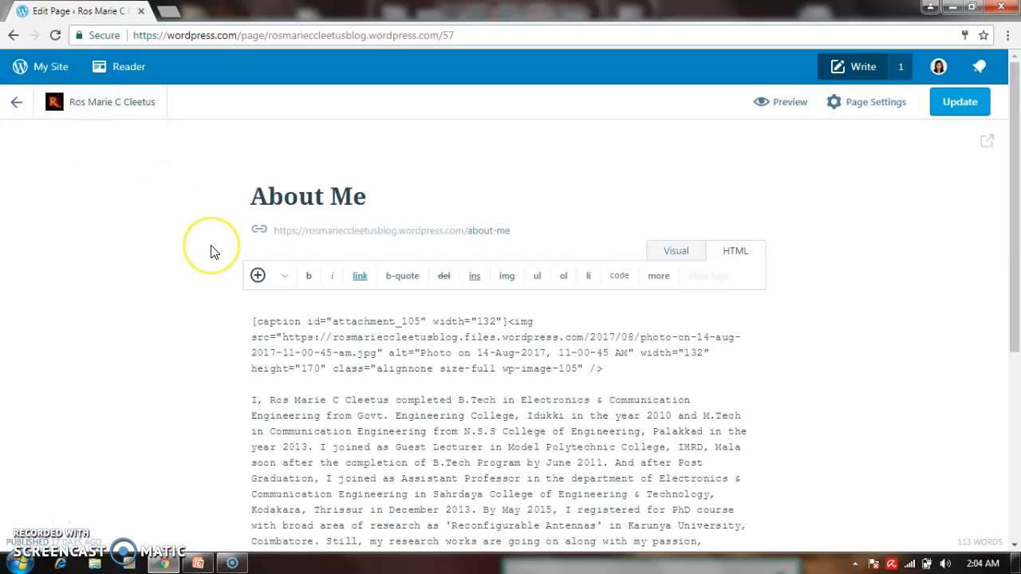
{"action": "left_click", "coordinate": [16, 102]}
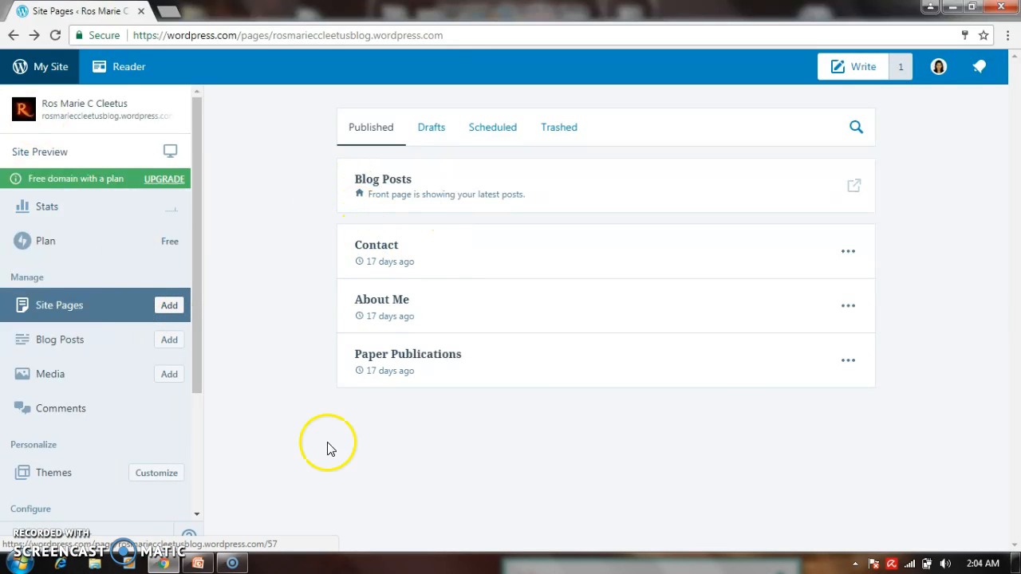
Try out a new site page titled Research with placeholder body text, and discard it without saving the changes
{"action": "left_click", "coordinate": [168, 306]}
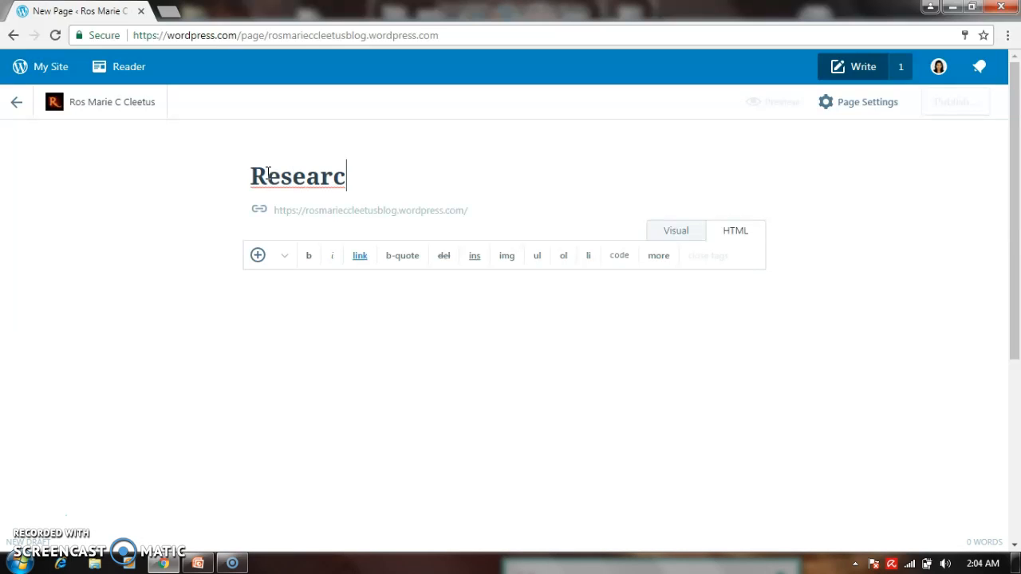
{"action": "left_click", "coordinate": [256, 301]}
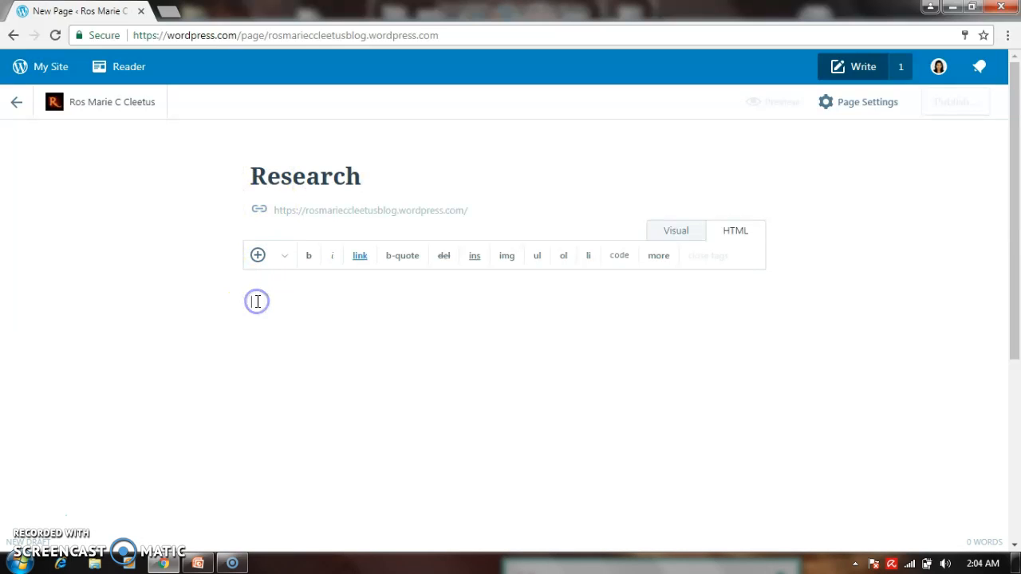
{"action": "type", "text": "dsa"}
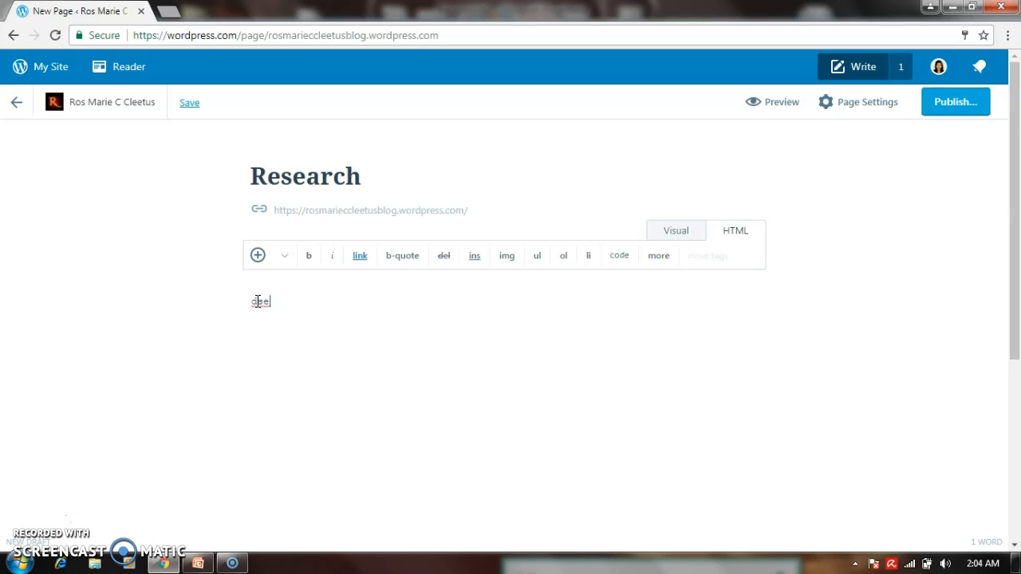
{"action": "key", "text": "BackSpace"}
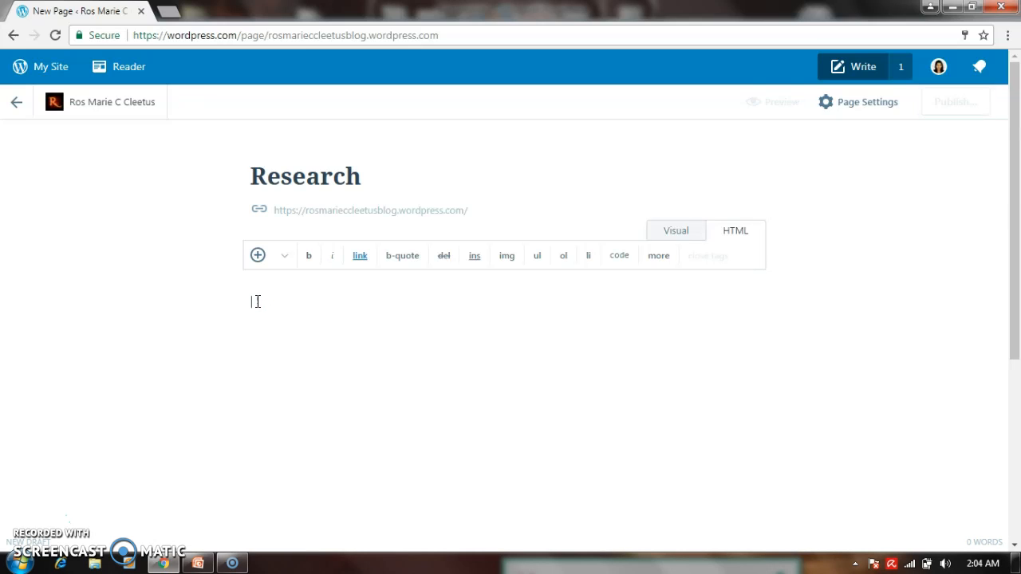
{"action": "left_click_drag", "start_coordinate": [371, 169], "coordinate": [234, 177]}
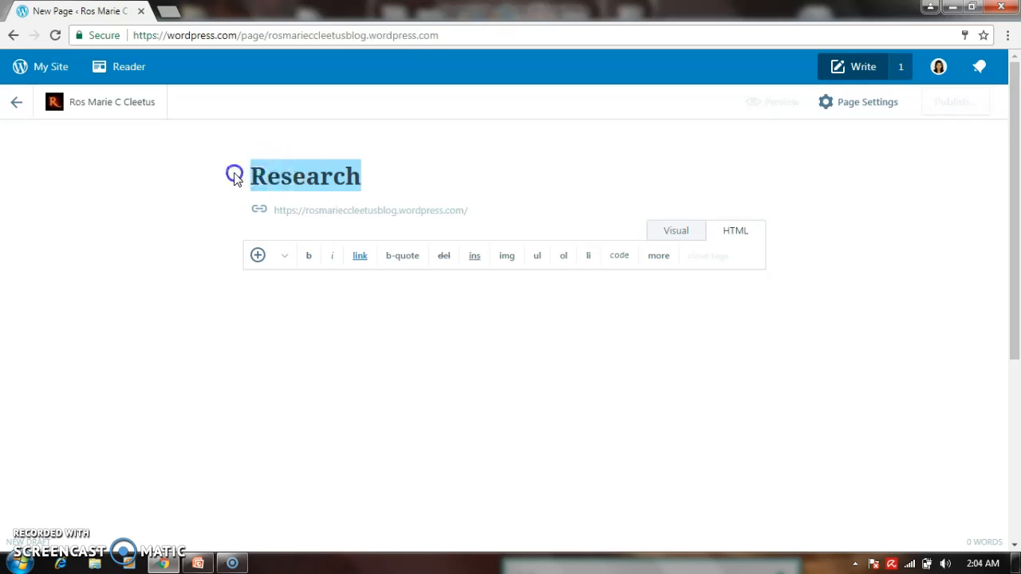
{"action": "key", "text": "BackSpace"}
{"action": "left_click", "coordinate": [17, 104]}
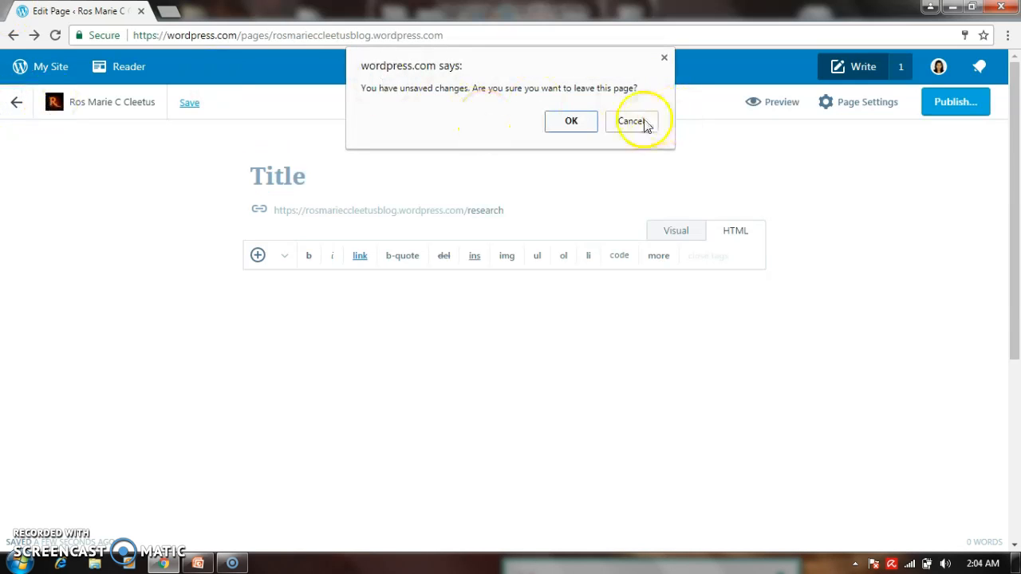
{"action": "left_click", "coordinate": [571, 122]}
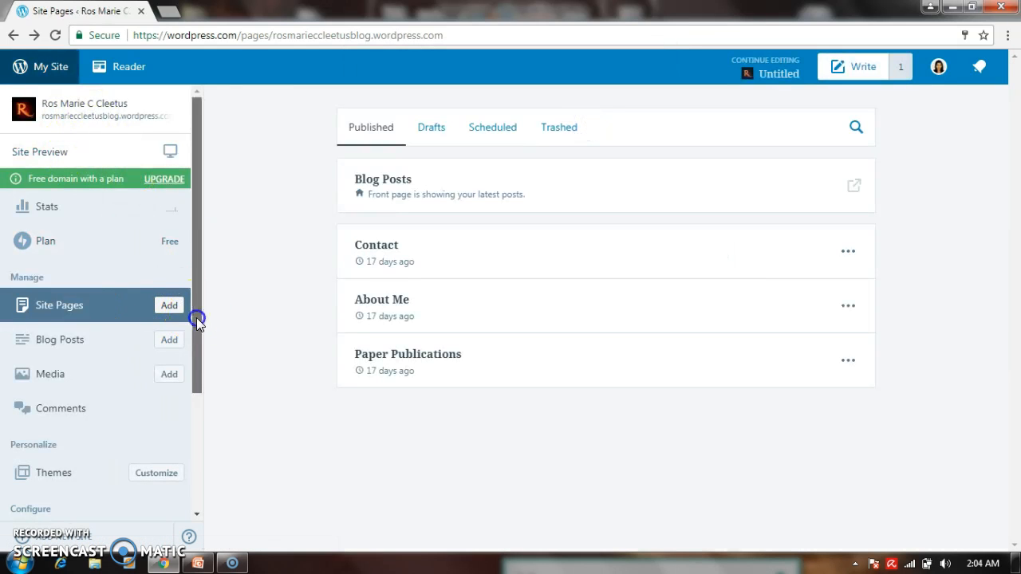
Open the theme customizer for the site and show its Site Identity settings
{"action": "left_click_drag", "start_coordinate": [196, 318], "coordinate": [202, 352]}
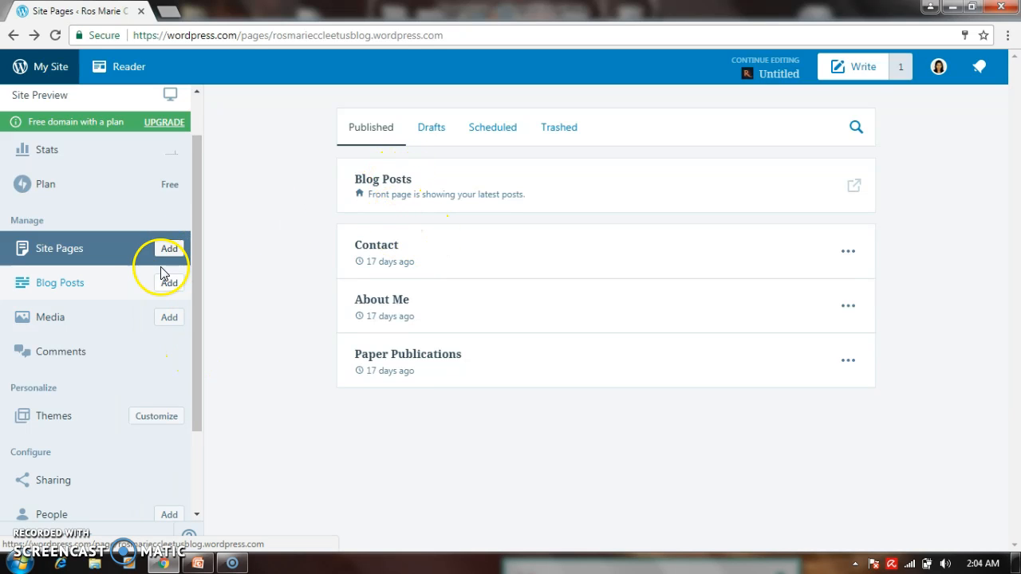
{"action": "left_click_drag", "start_coordinate": [200, 291], "coordinate": [206, 403]}
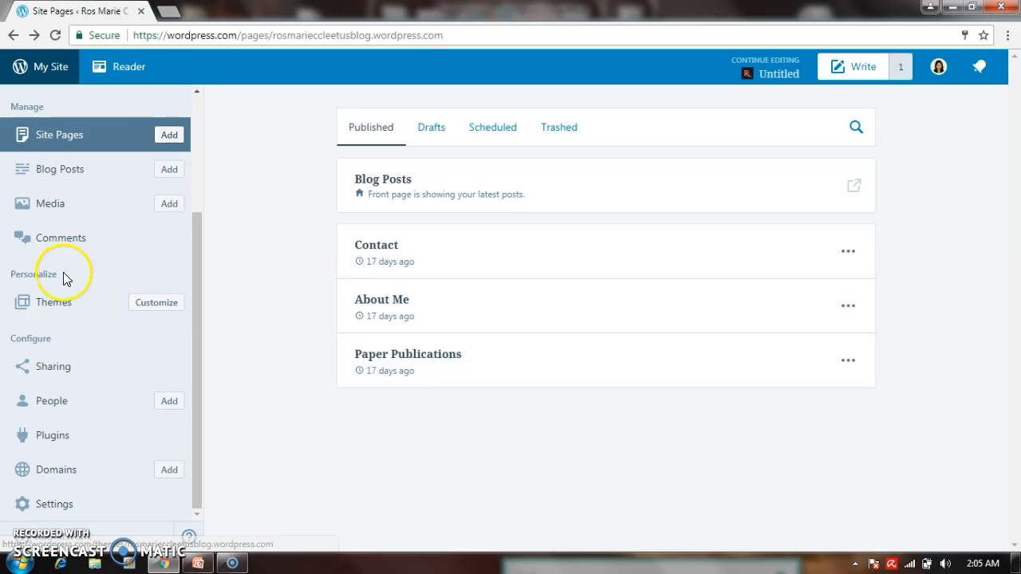
{"action": "left_click", "coordinate": [159, 304]}
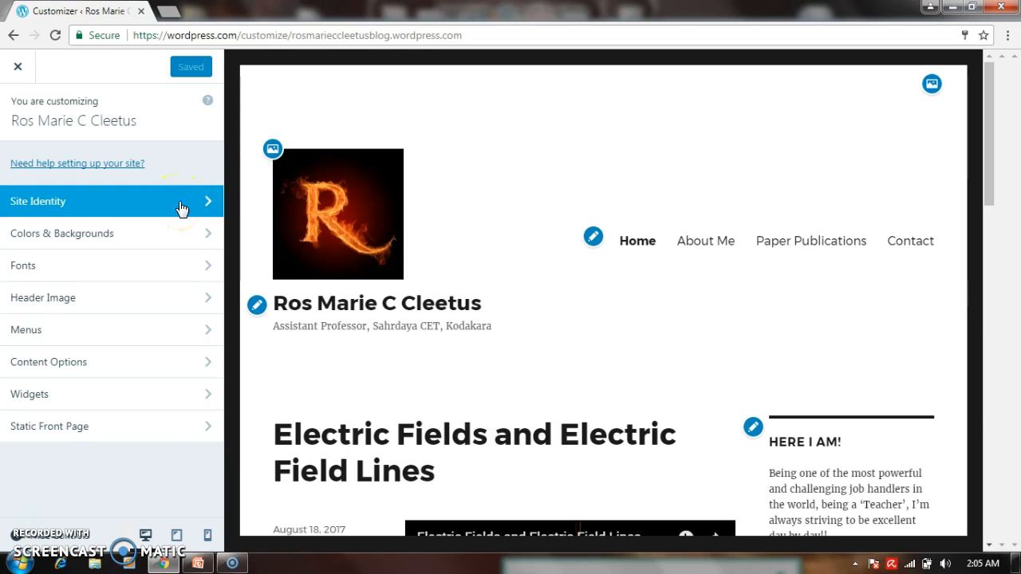
{"action": "left_click", "coordinate": [187, 208]}
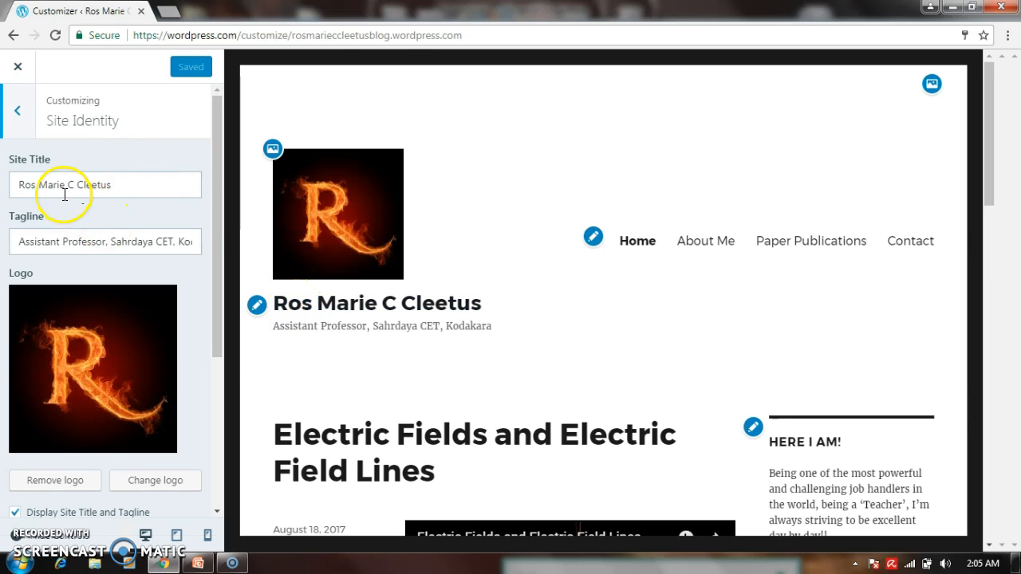
Try out editing the site title by deleting its last letters and retyping them to restore the original title
{"action": "left_click", "coordinate": [123, 185]}
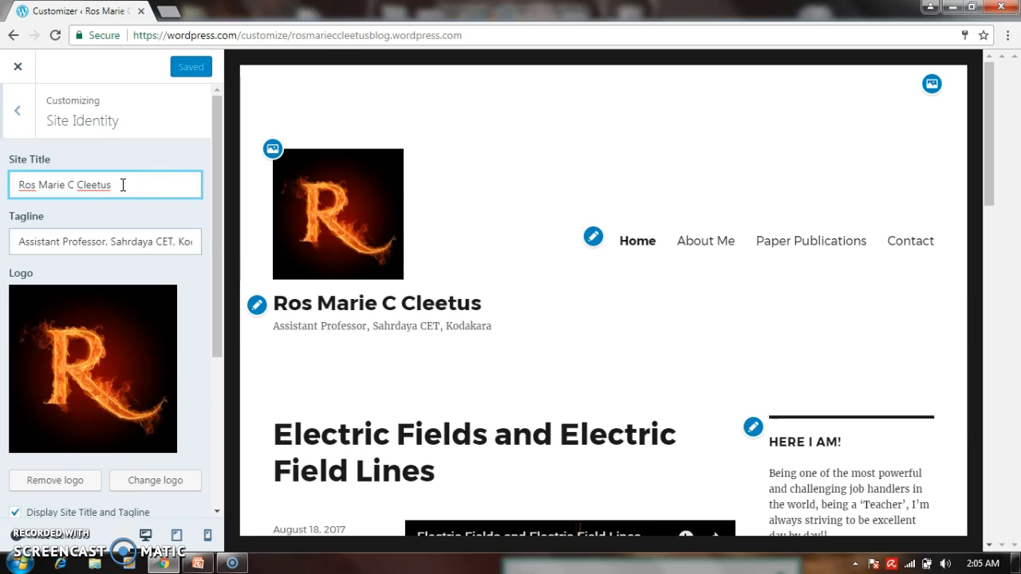
{"action": "key", "text": "BackSpace"}
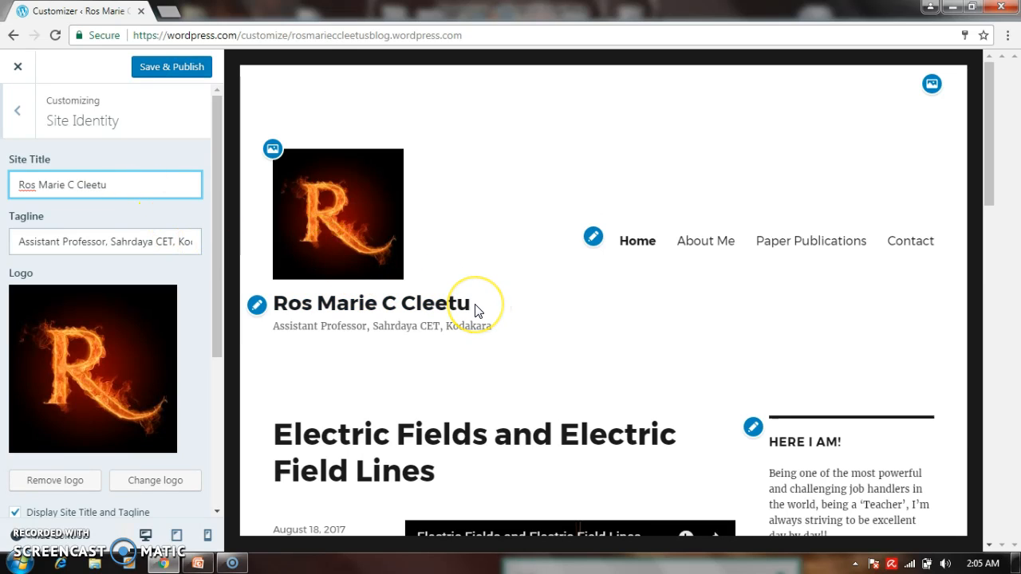
{"action": "key", "text": "BackSpace"}
{"action": "type", "text": "u"}
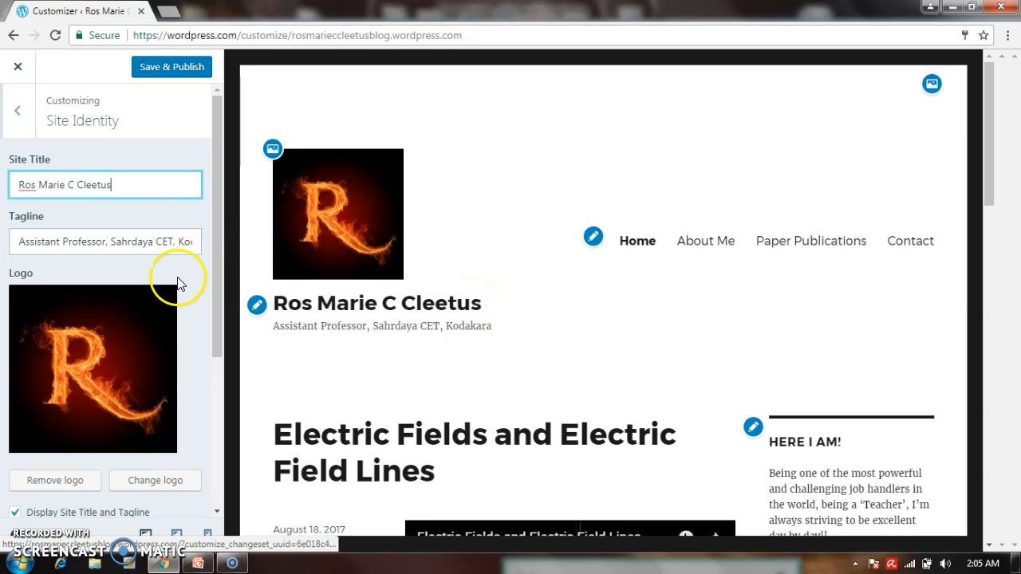
Examine the tagline, logo and site icon options in Site Identity, and return to the customizer's section list
{"action": "left_click_drag", "start_coordinate": [218, 250], "coordinate": [226, 277]}
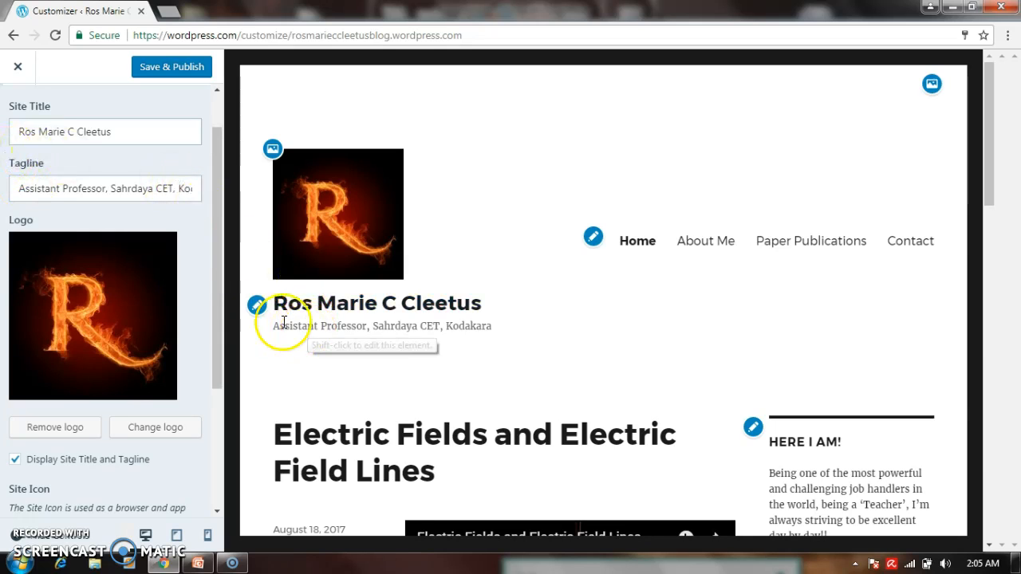
{"action": "left_click", "coordinate": [222, 276]}
{"action": "left_click_drag", "start_coordinate": [223, 298], "coordinate": [221, 343]}
{"action": "left_click", "coordinate": [183, 296]}
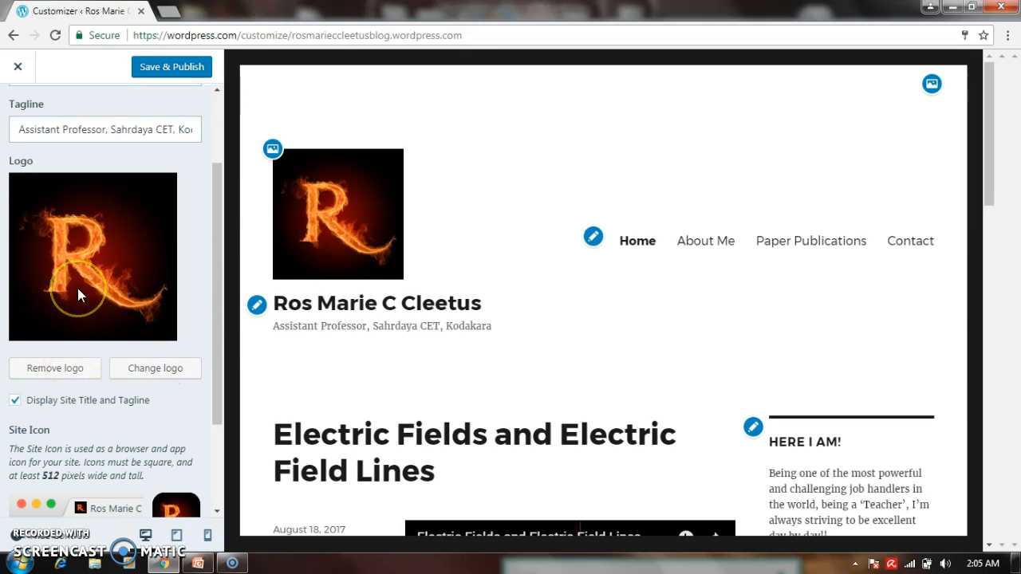
{"action": "left_click_drag", "start_coordinate": [223, 369], "coordinate": [212, 176]}
{"action": "left_click", "coordinate": [13, 118]}
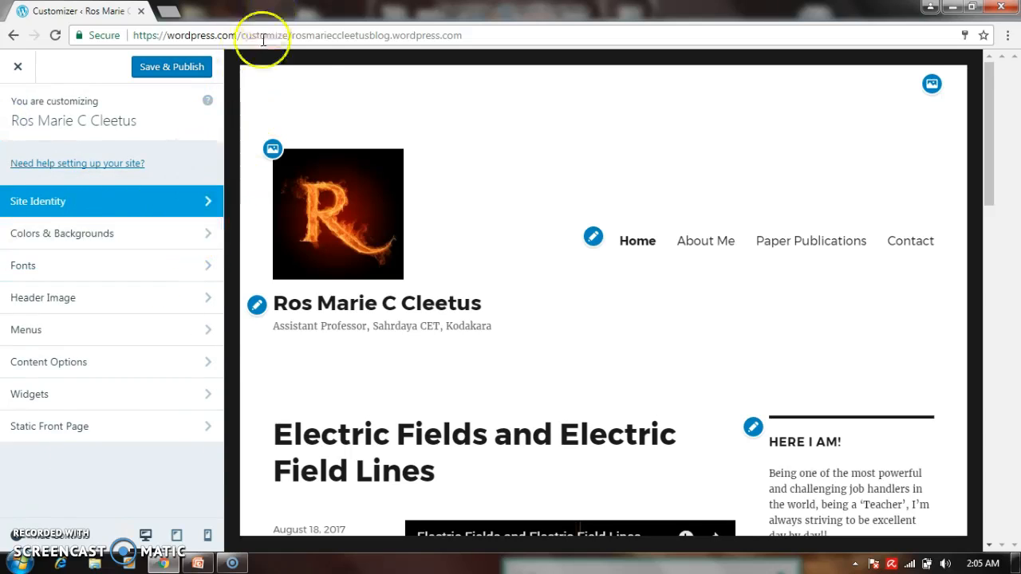
Look through the customizer's Colors & Backgrounds, Fonts, Header Image and Menus settings
{"action": "left_click", "coordinate": [204, 238]}
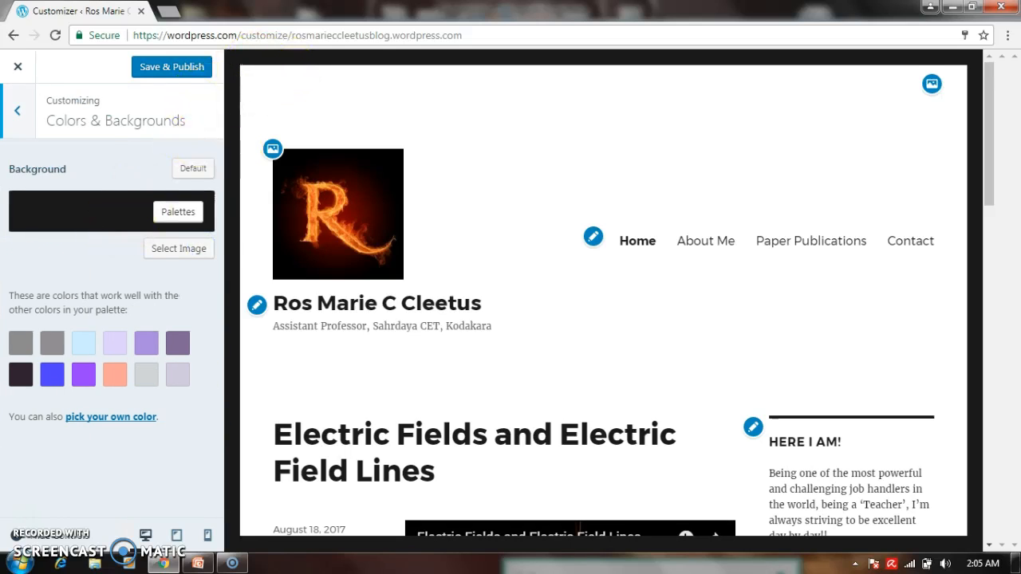
{"action": "left_click", "coordinate": [20, 114]}
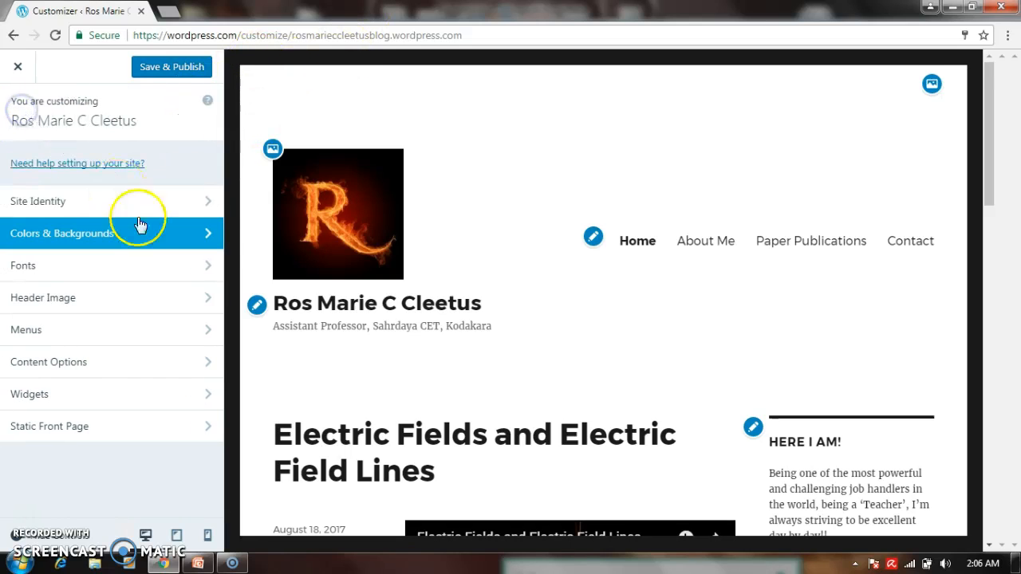
{"action": "left_click", "coordinate": [167, 267]}
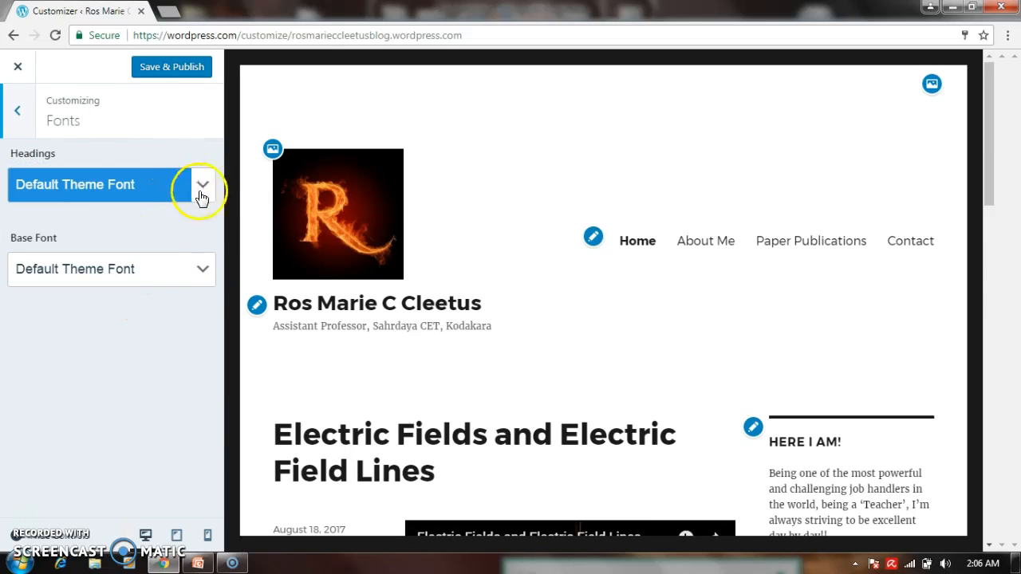
{"action": "left_click", "coordinate": [18, 110]}
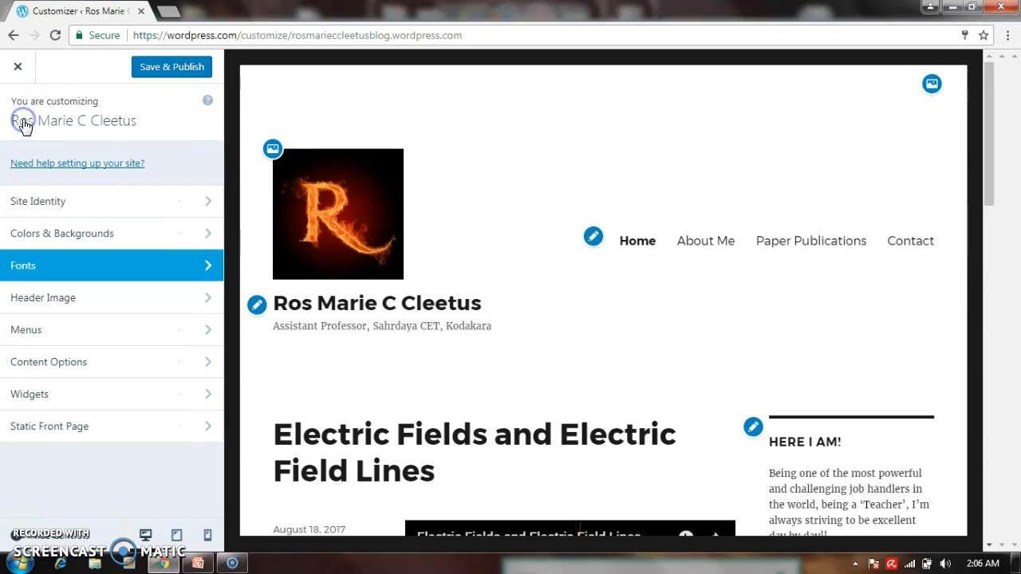
{"action": "left_click", "coordinate": [204, 302]}
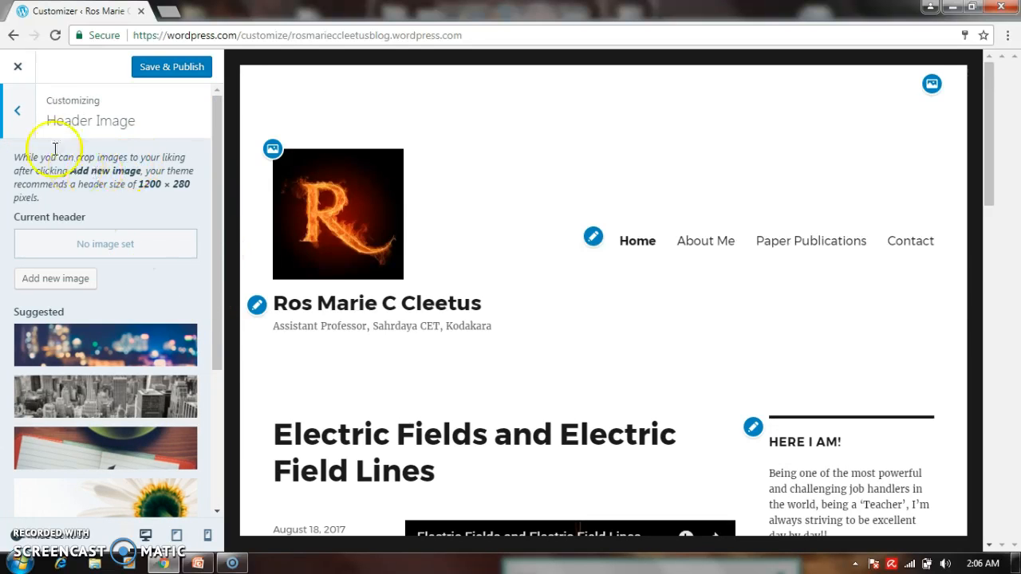
{"action": "left_click", "coordinate": [18, 110]}
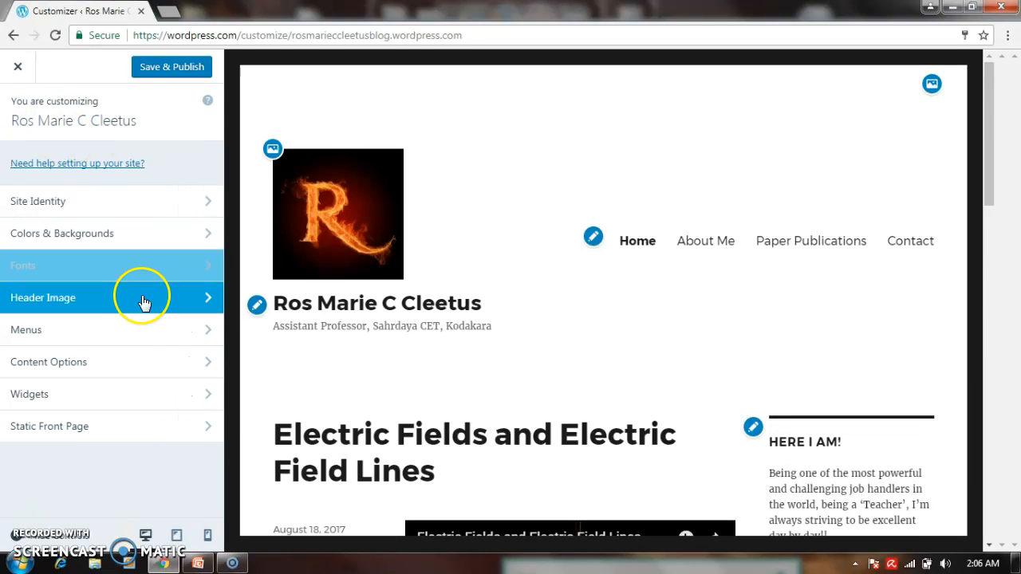
{"action": "left_click", "coordinate": [158, 343]}
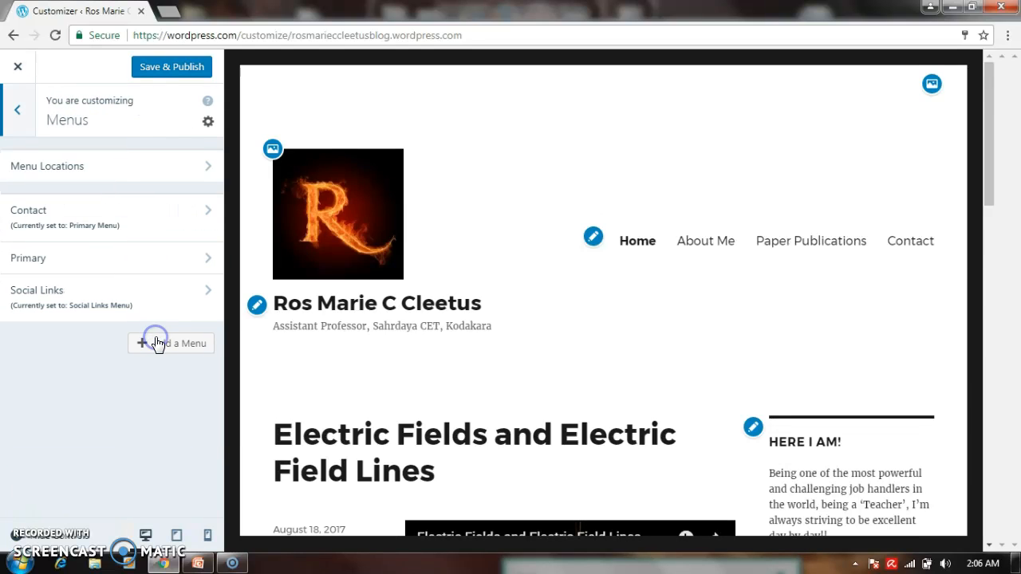
Try reordering the Contact menu's items to Home, Contact, Paper Publications, About Me, and return to the customizer's section list
{"action": "left_click", "coordinate": [177, 226]}
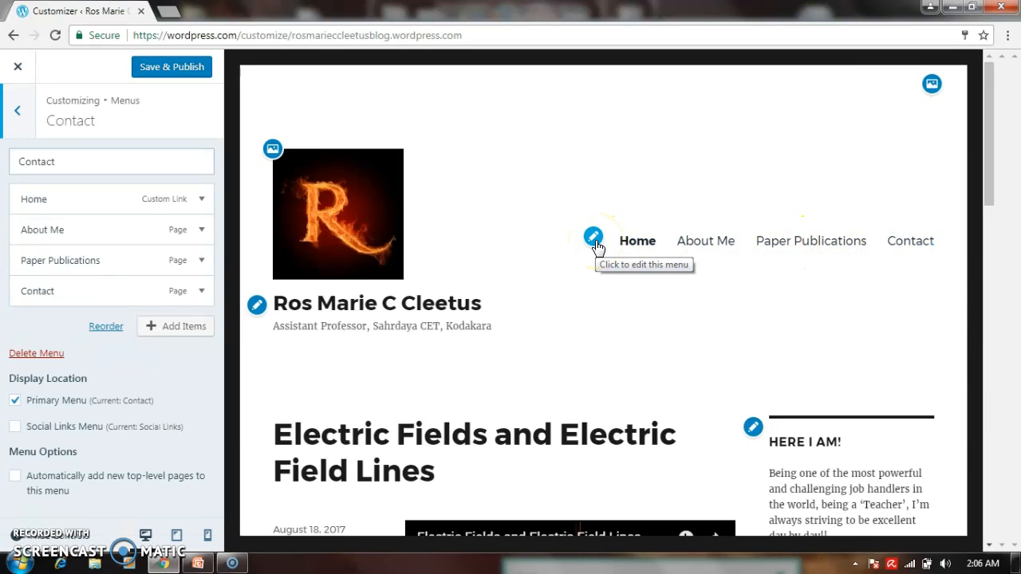
{"action": "left_click", "coordinate": [103, 329]}
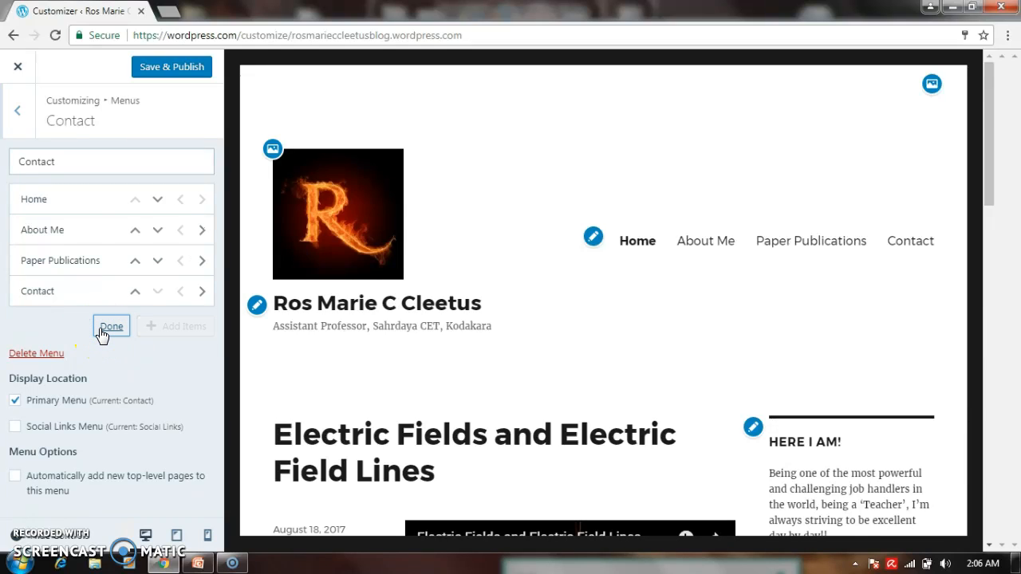
{"action": "left_click", "coordinate": [137, 261]}
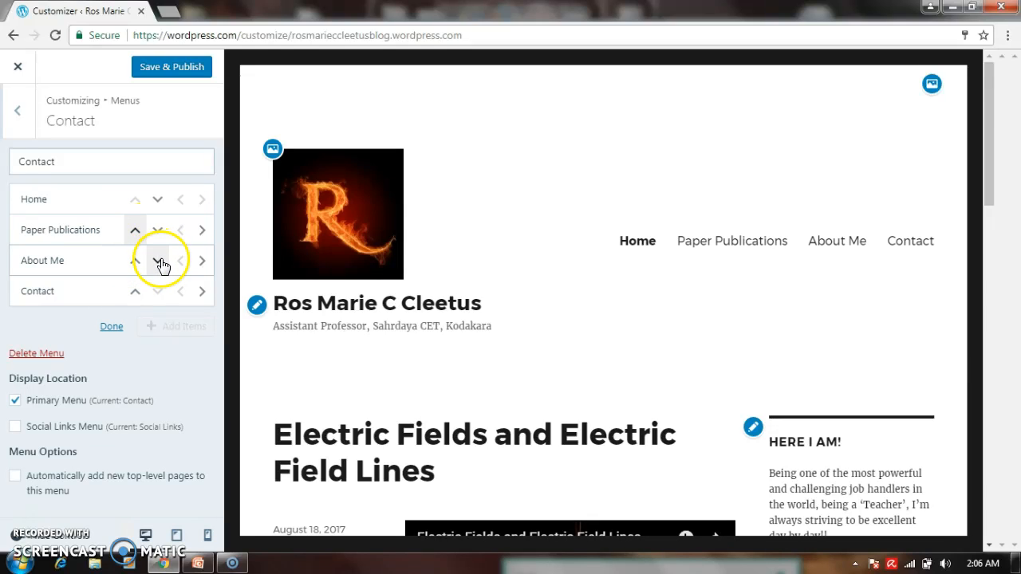
{"action": "left_click", "coordinate": [157, 260]}
{"action": "left_click", "coordinate": [157, 230]}
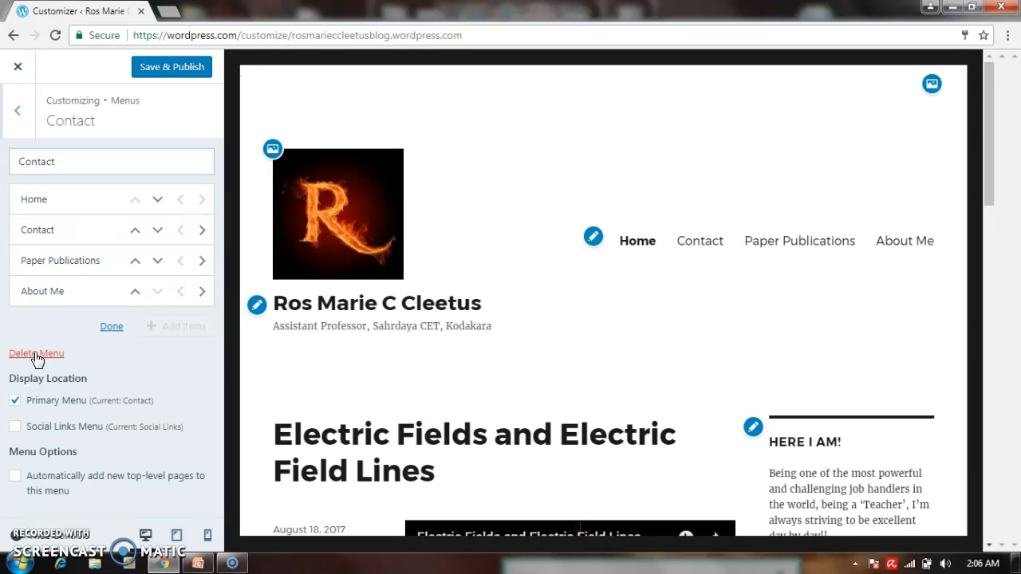
{"action": "left_click", "coordinate": [18, 112]}
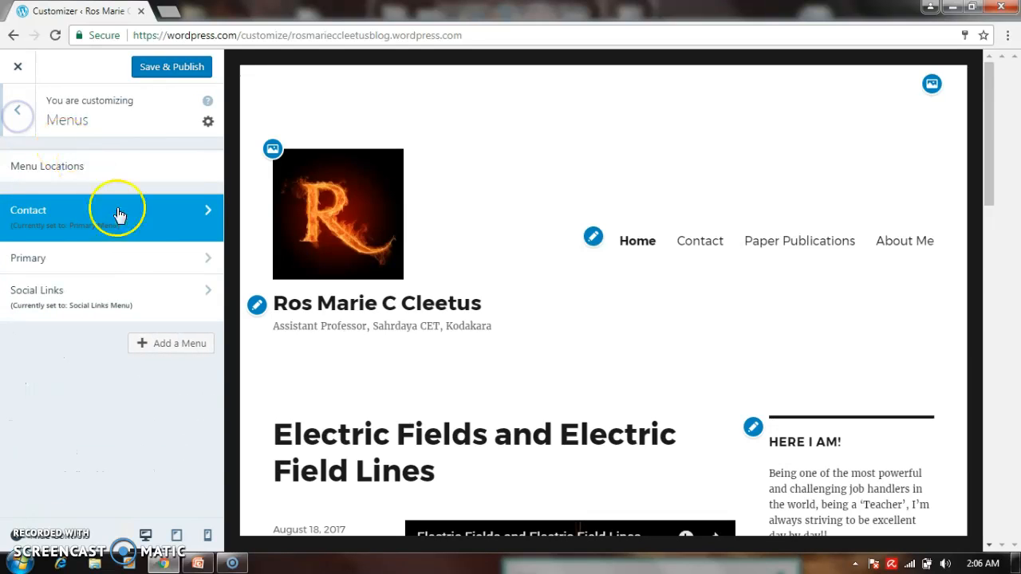
{"action": "left_click", "coordinate": [18, 118]}
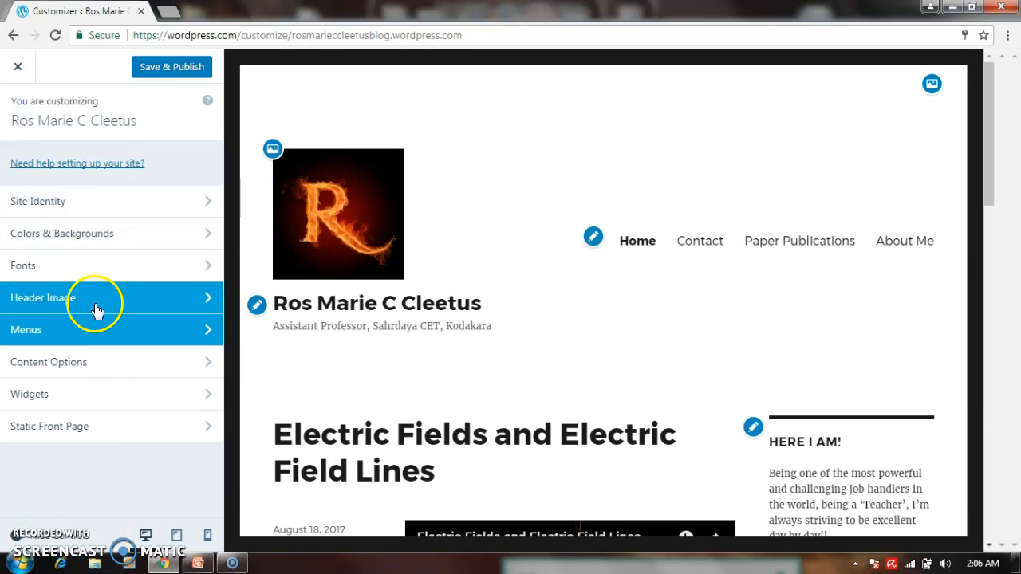
Review the customizer's Menus section and its Content Options for post details and featured images
{"action": "left_click", "coordinate": [78, 327]}
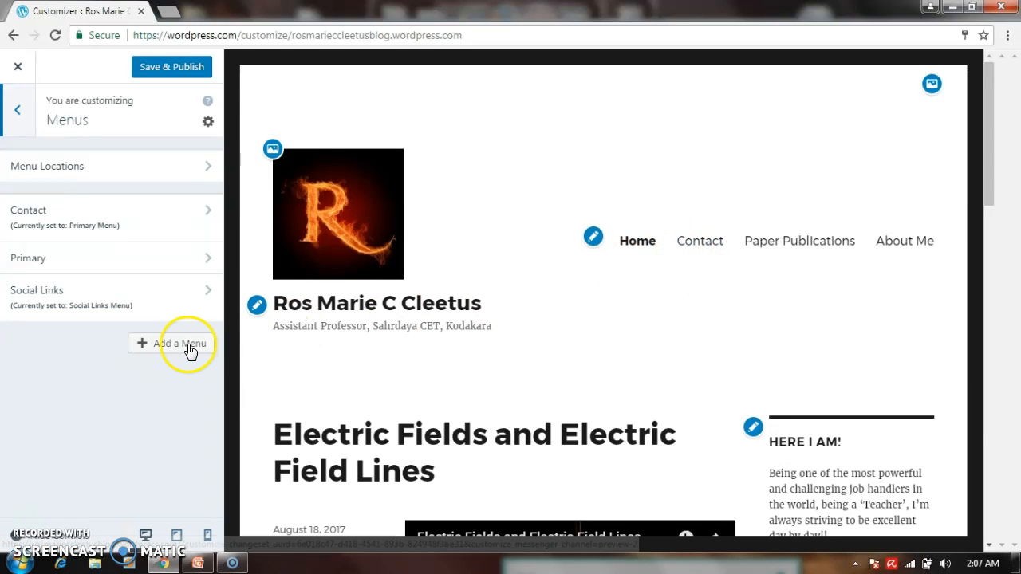
{"action": "left_click", "coordinate": [18, 112]}
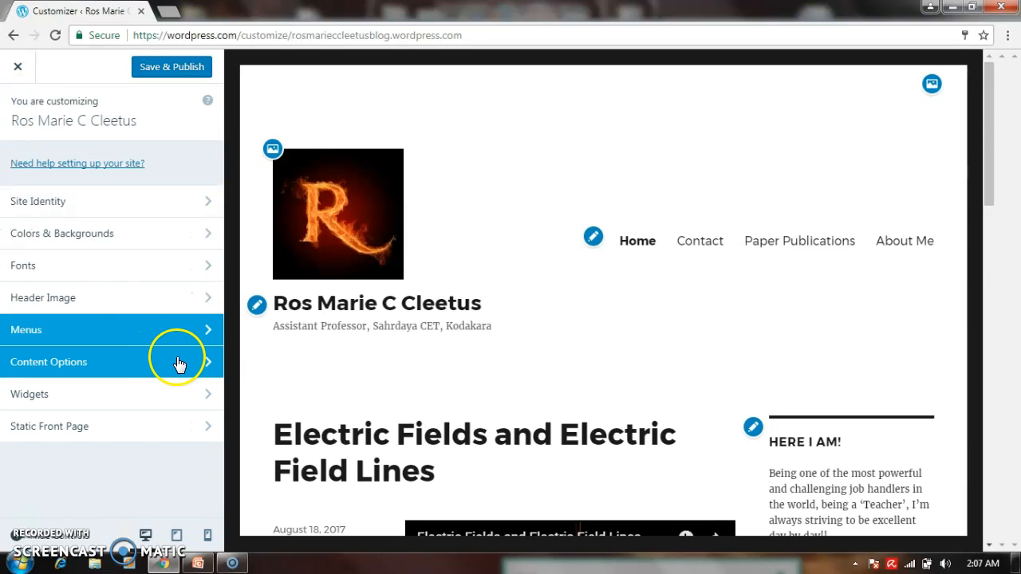
{"action": "left_click", "coordinate": [177, 361]}
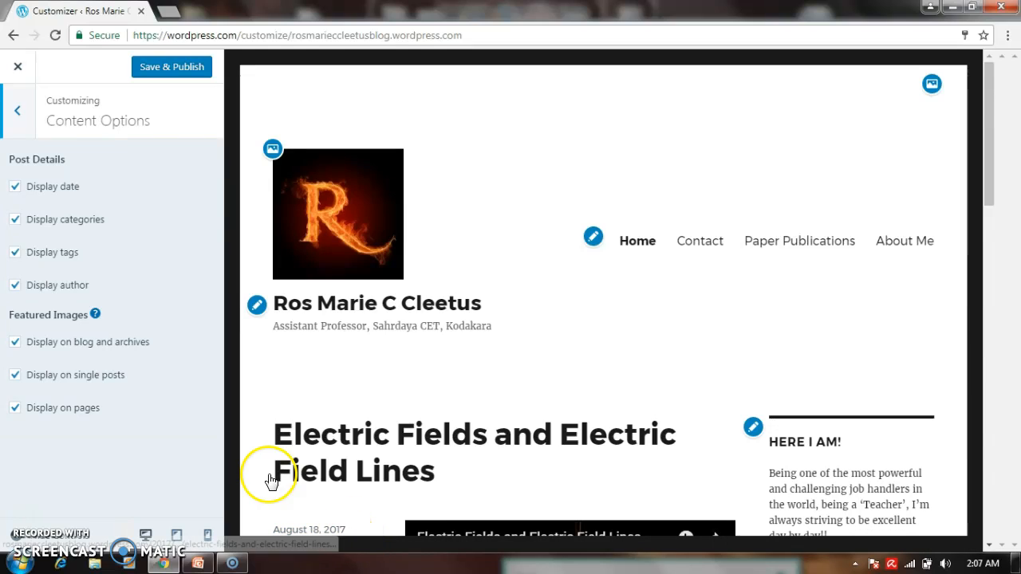
{"action": "left_click", "coordinate": [17, 117]}
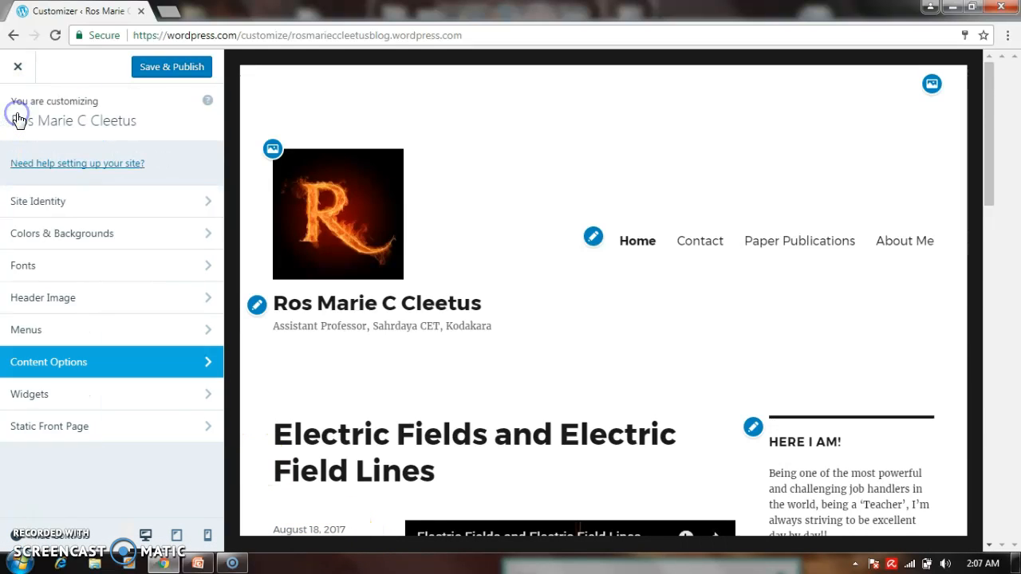
Examine the Widgets section, comparing the sidebar's Text, Search and Authors widgets with the page preview, and return to the section list
{"action": "left_click", "coordinate": [173, 401]}
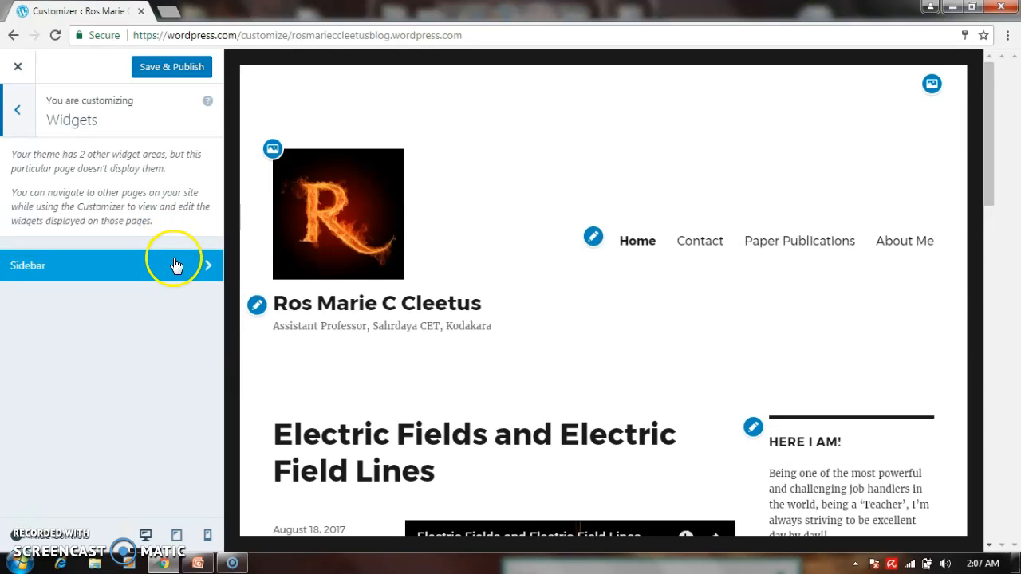
{"action": "left_click_drag", "start_coordinate": [991, 173], "coordinate": [1000, 252]}
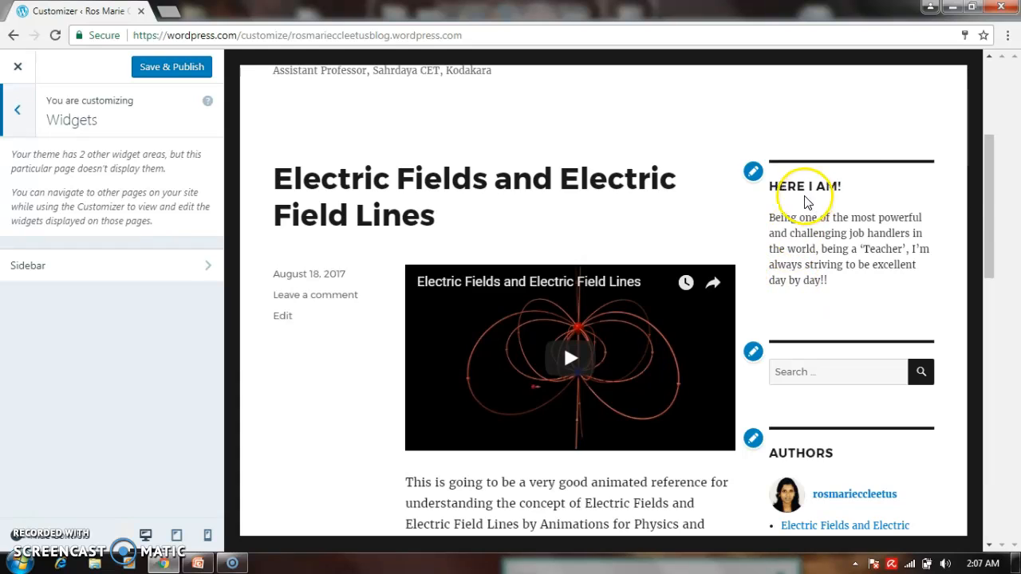
{"action": "left_click_drag", "start_coordinate": [989, 201], "coordinate": [995, 215]}
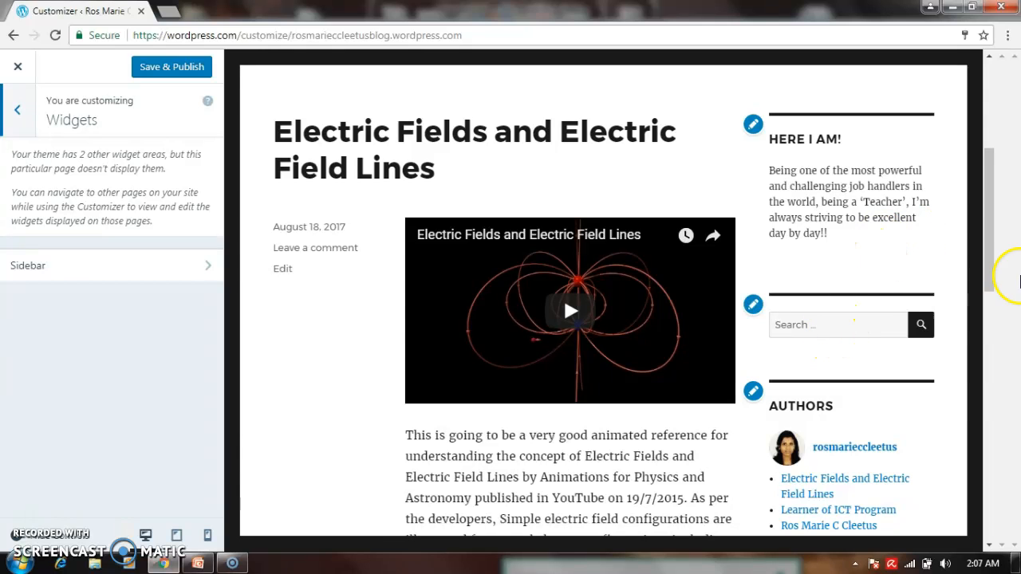
{"action": "left_click_drag", "start_coordinate": [986, 266], "coordinate": [994, 324]}
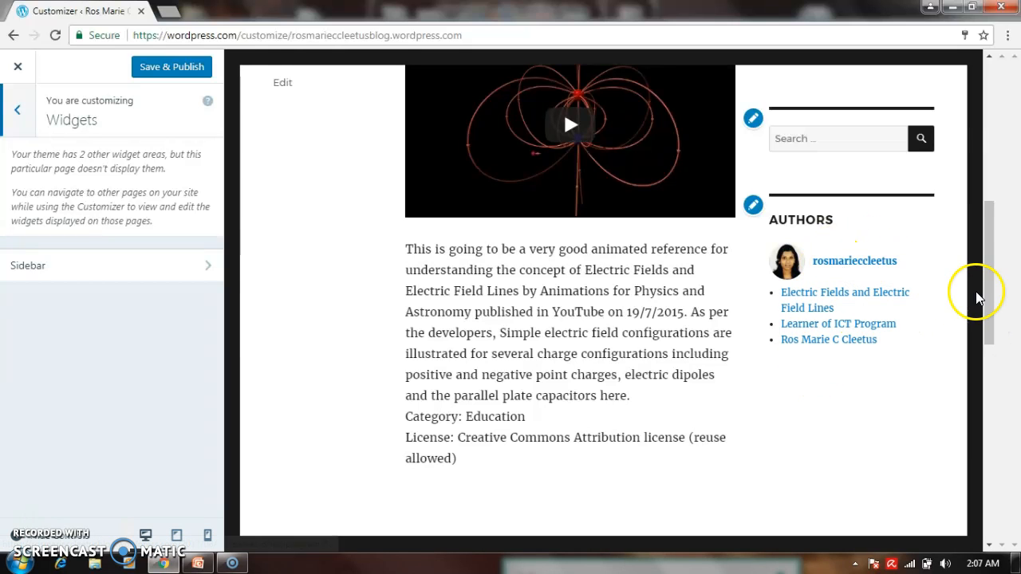
{"action": "left_click_drag", "start_coordinate": [989, 285], "coordinate": [989, 230]}
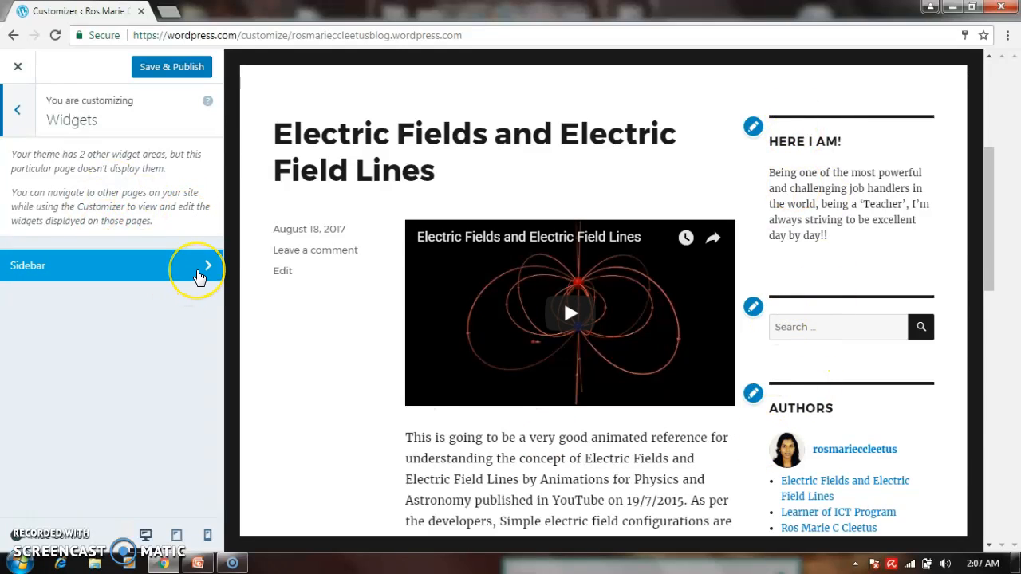
{"action": "left_click", "coordinate": [199, 276]}
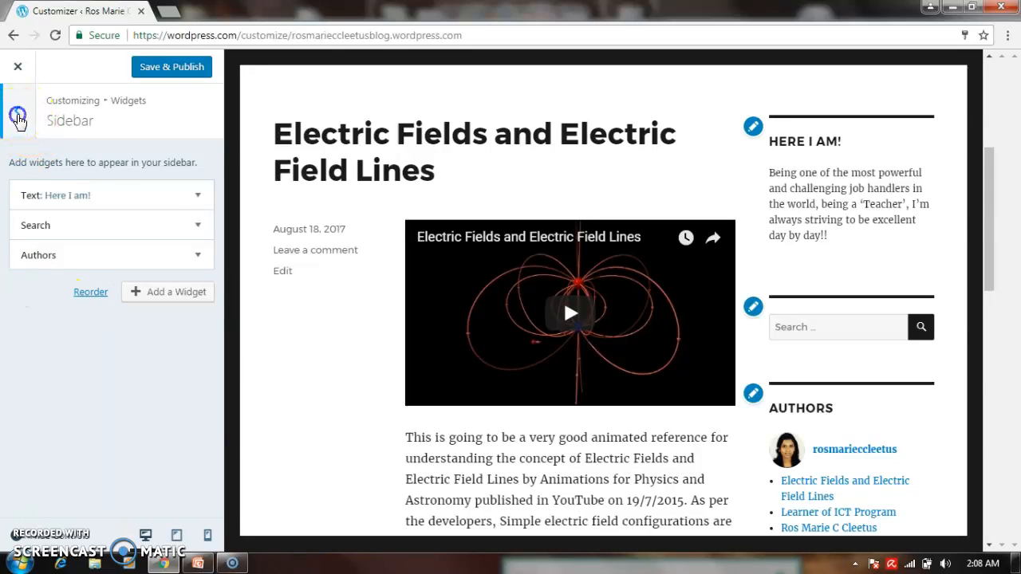
{"action": "left_click", "coordinate": [18, 118]}
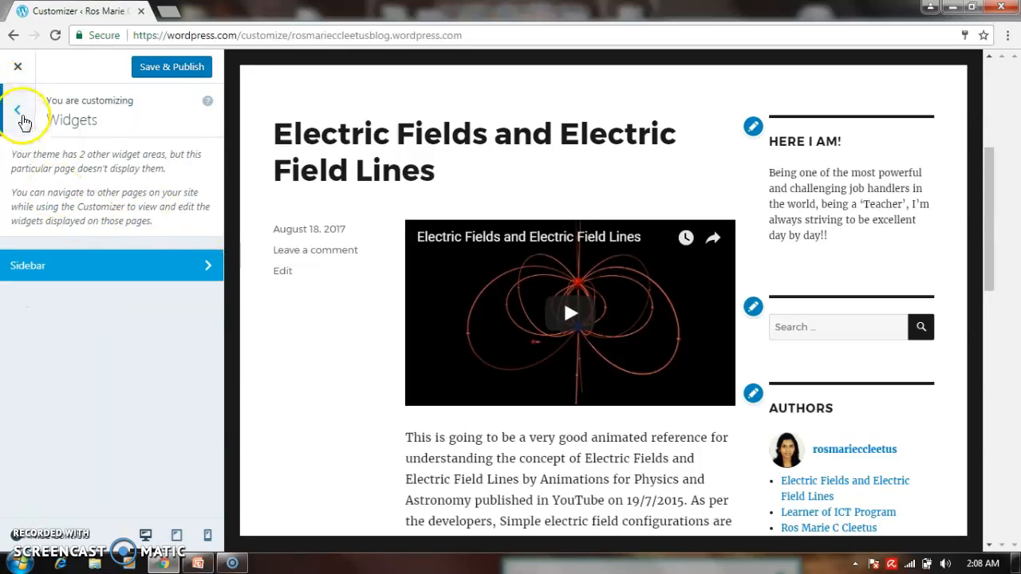
{"action": "left_click", "coordinate": [19, 116]}
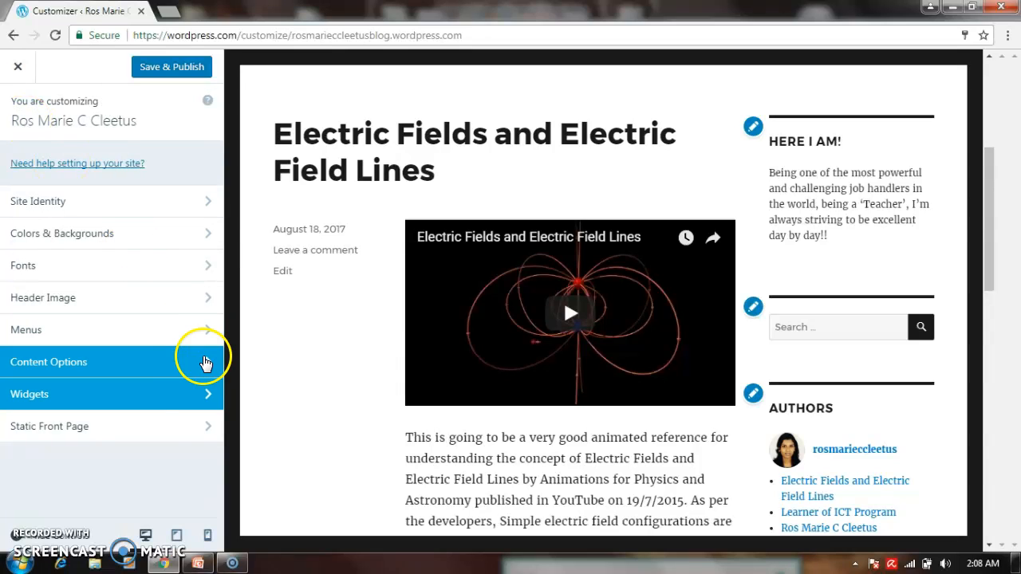
Check the Static Front Page display options against the previewed front page, and return to the customizer's section list
{"action": "left_click", "coordinate": [195, 424]}
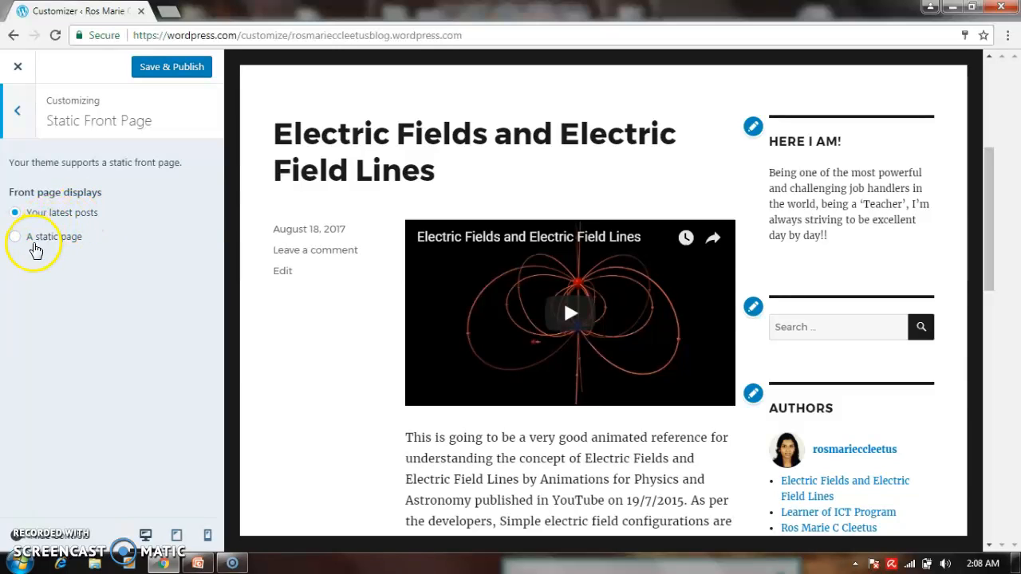
{"action": "left_click_drag", "start_coordinate": [982, 190], "coordinate": [986, 142]}
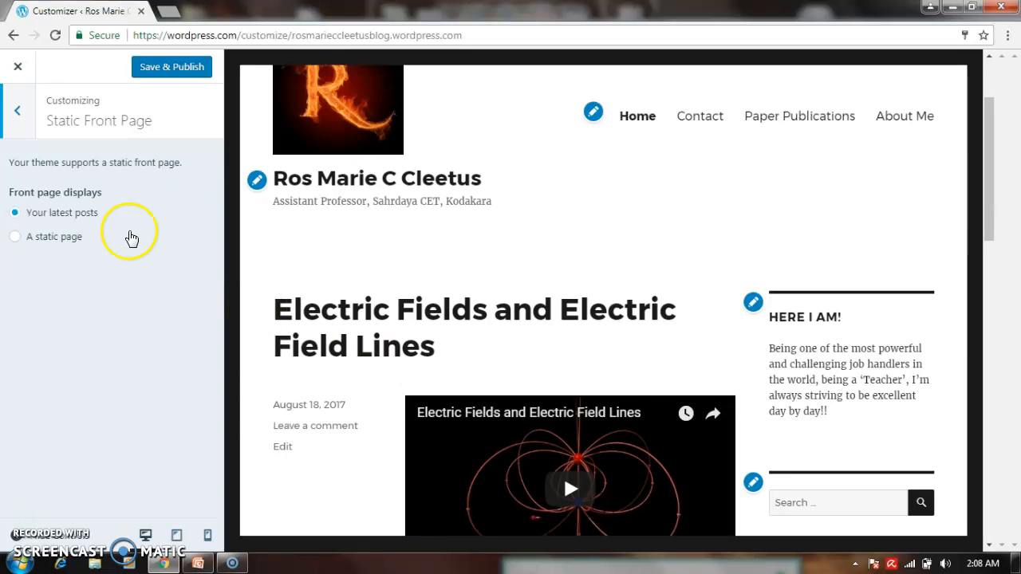
{"action": "left_click", "coordinate": [34, 119]}
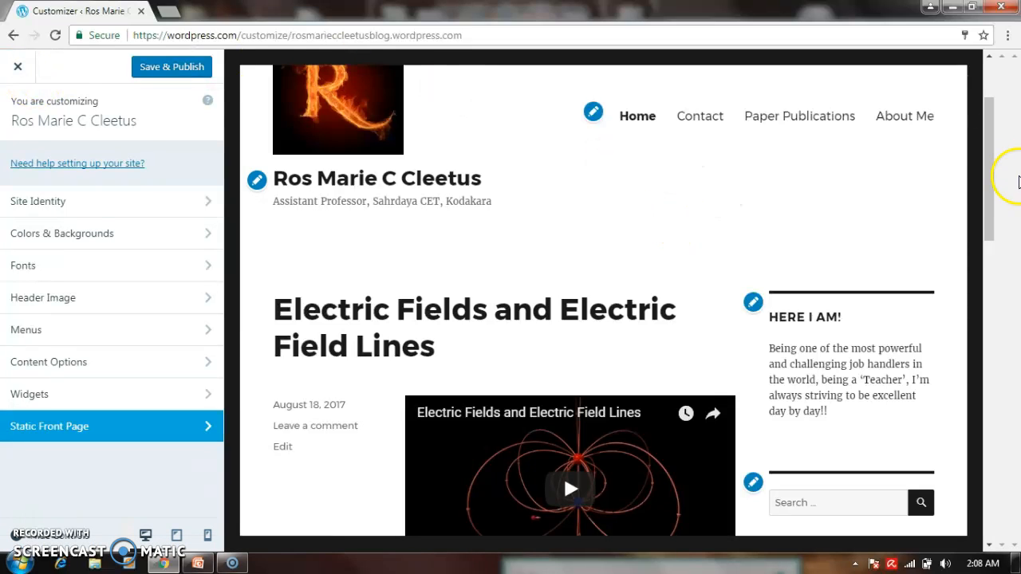
{"action": "left_click_drag", "start_coordinate": [987, 178], "coordinate": [990, 140]}
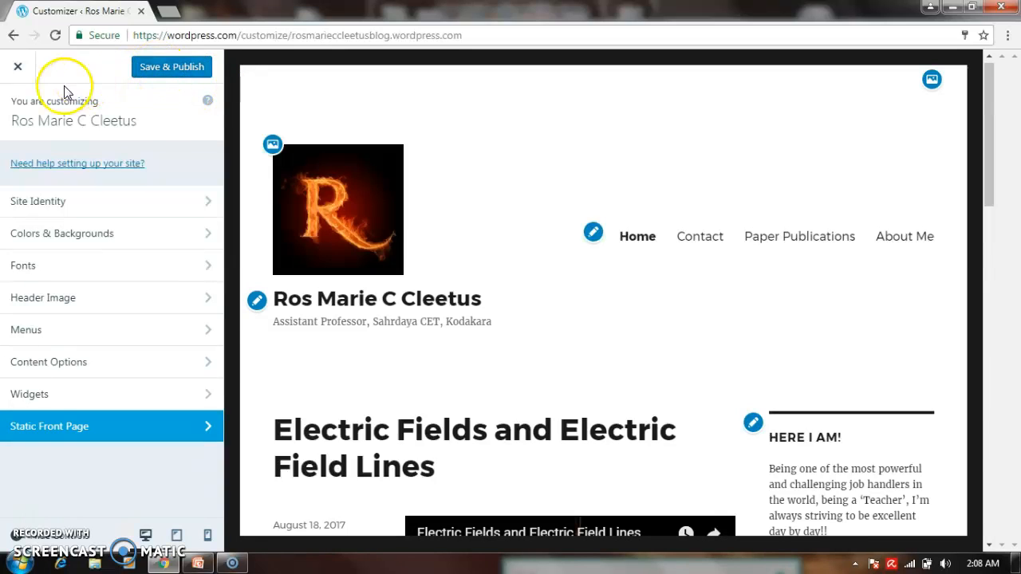
Close the customizer without publishing and view the blog's front page in the desktop site preview
{"action": "left_click", "coordinate": [18, 68]}
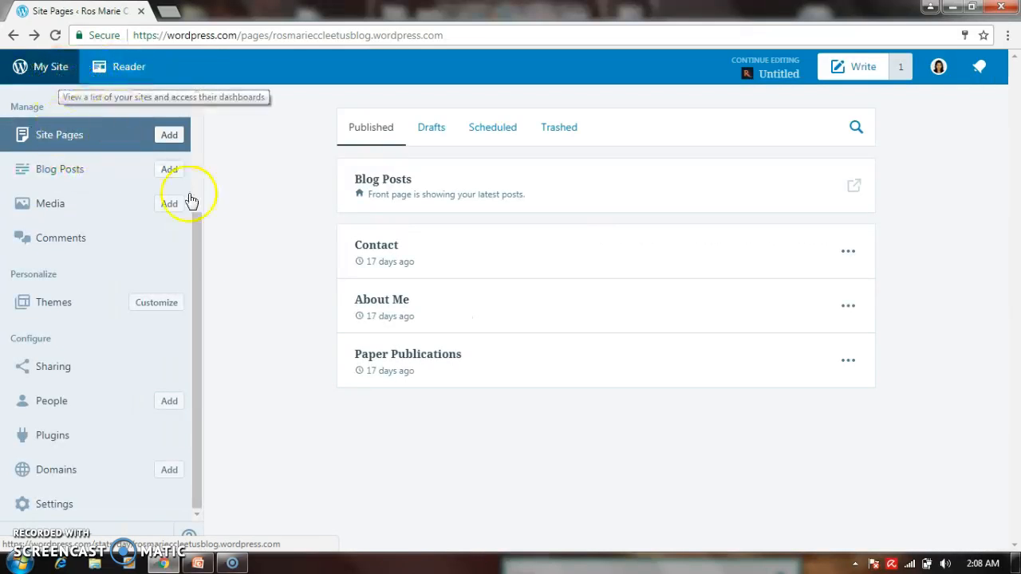
{"action": "left_click_drag", "start_coordinate": [196, 255], "coordinate": [209, 109]}
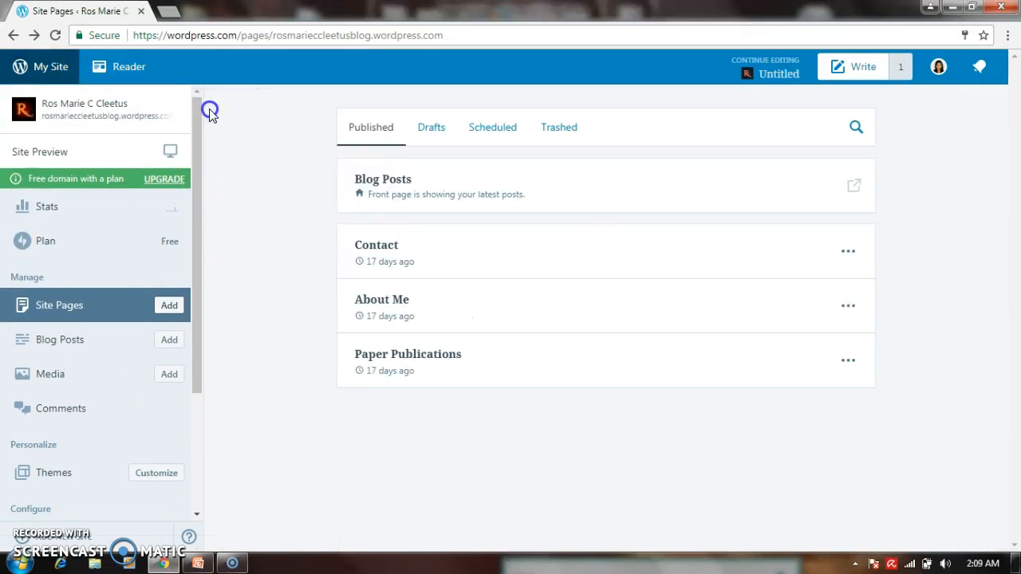
{"action": "left_click", "coordinate": [76, 155]}
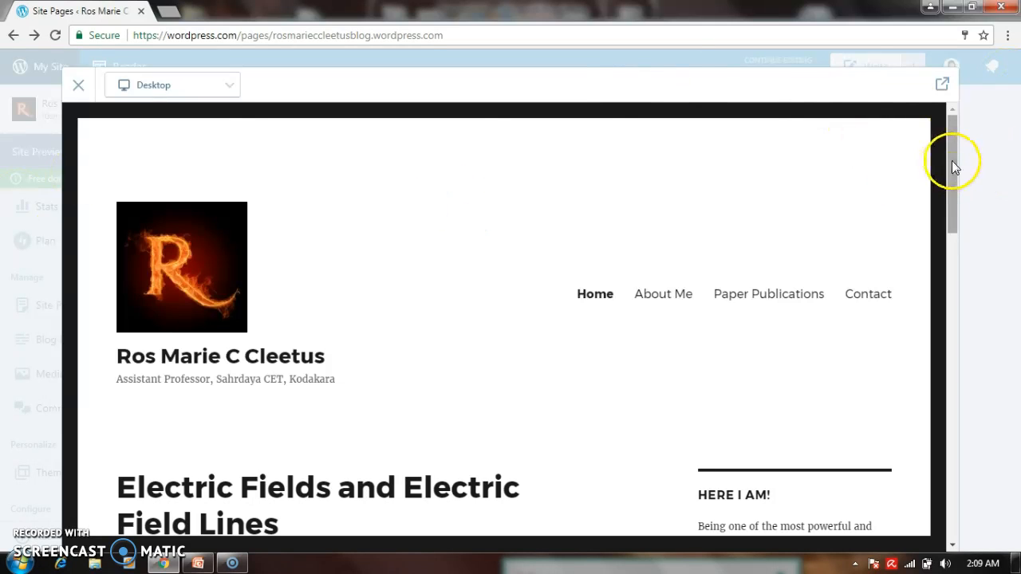
{"action": "left_click_drag", "start_coordinate": [956, 168], "coordinate": [959, 197]}
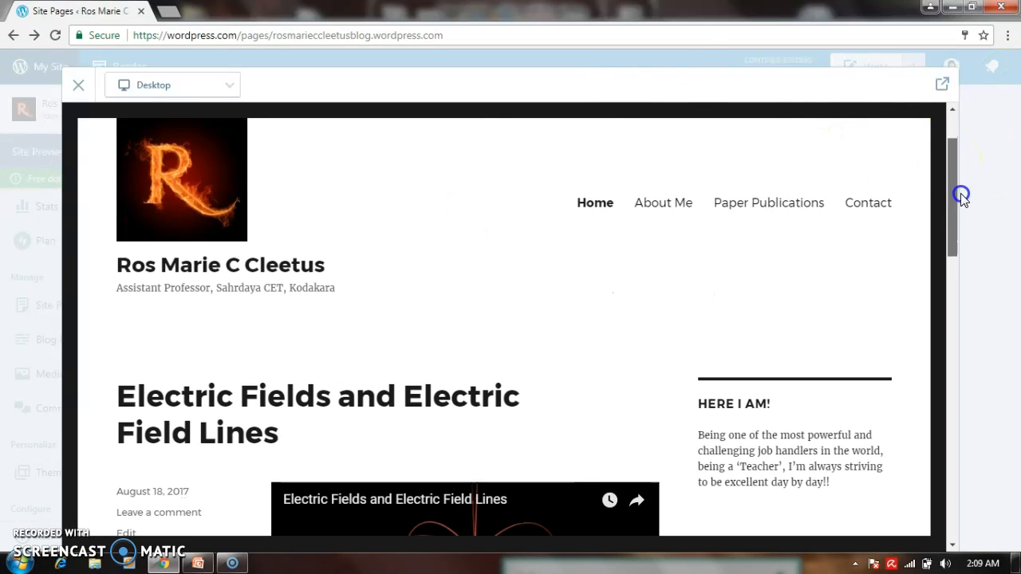